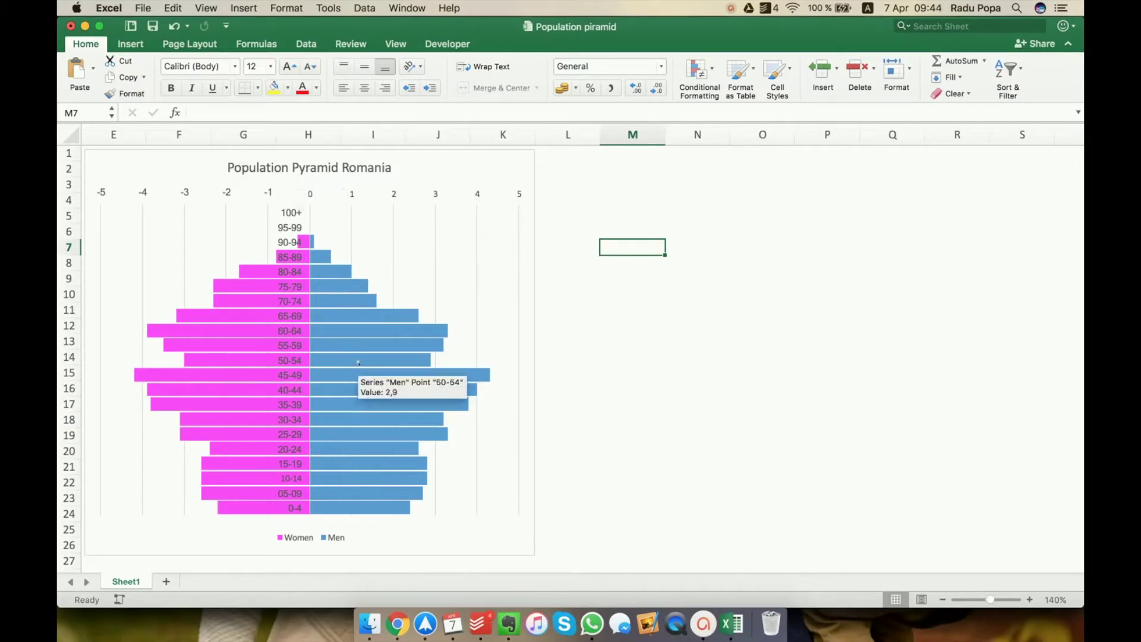
# - Scroll the sheet back to column A to show the Age, Men and Women table
pyautogui.scroll(-3, 358, 371)
pyautogui.scroll(3, 359, 372)
pyautogui.hscroll(1, 359, 364)
pyautogui.hscroll(-1, 359, 364)
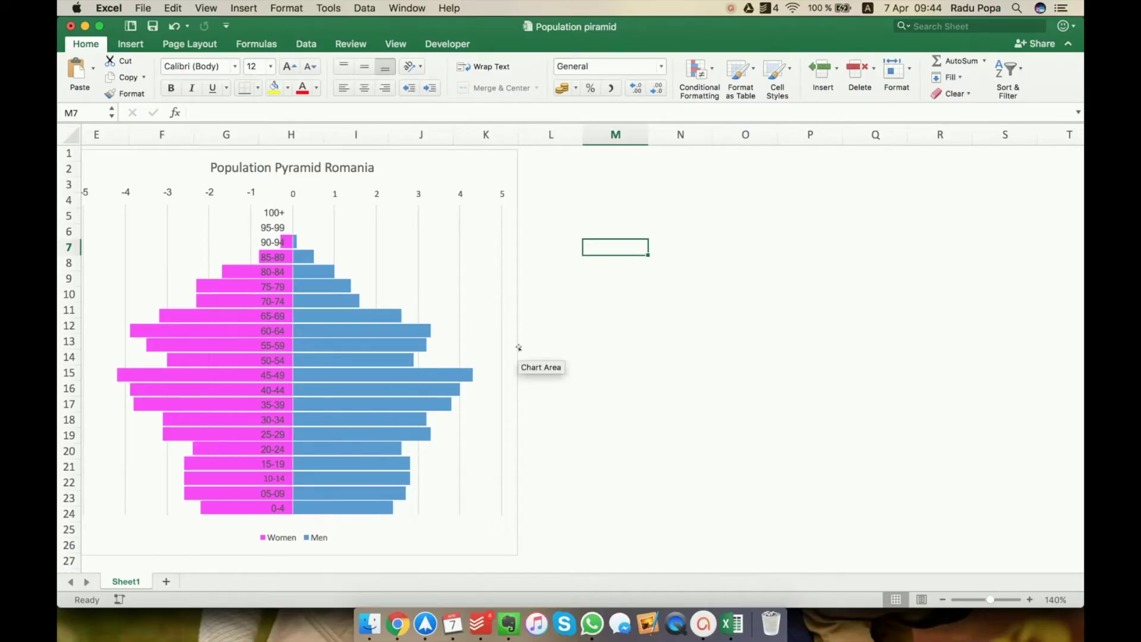
pyautogui.hscroll(-2, 518, 348)
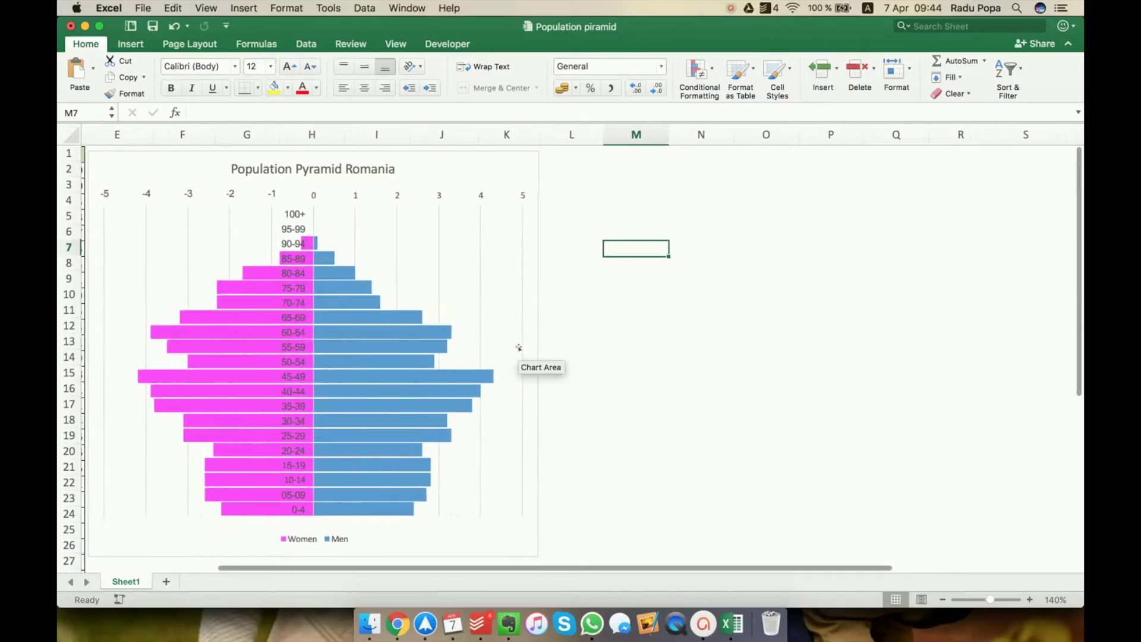
pyautogui.hscroll(1, 518, 348)
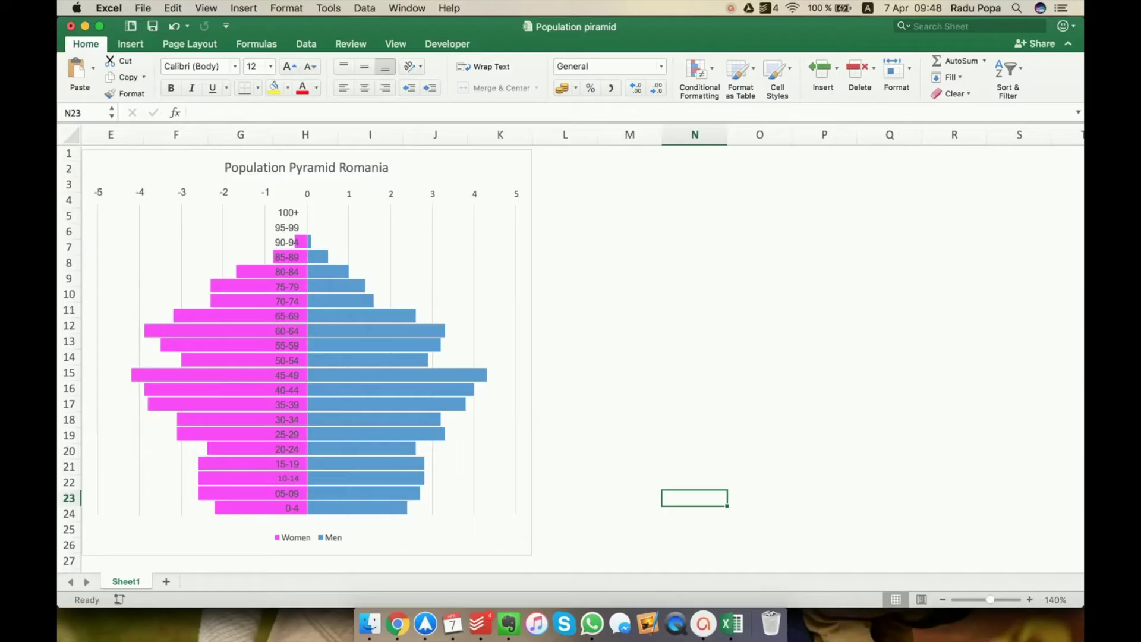
pyautogui.hscroll(-5, 574, 343)
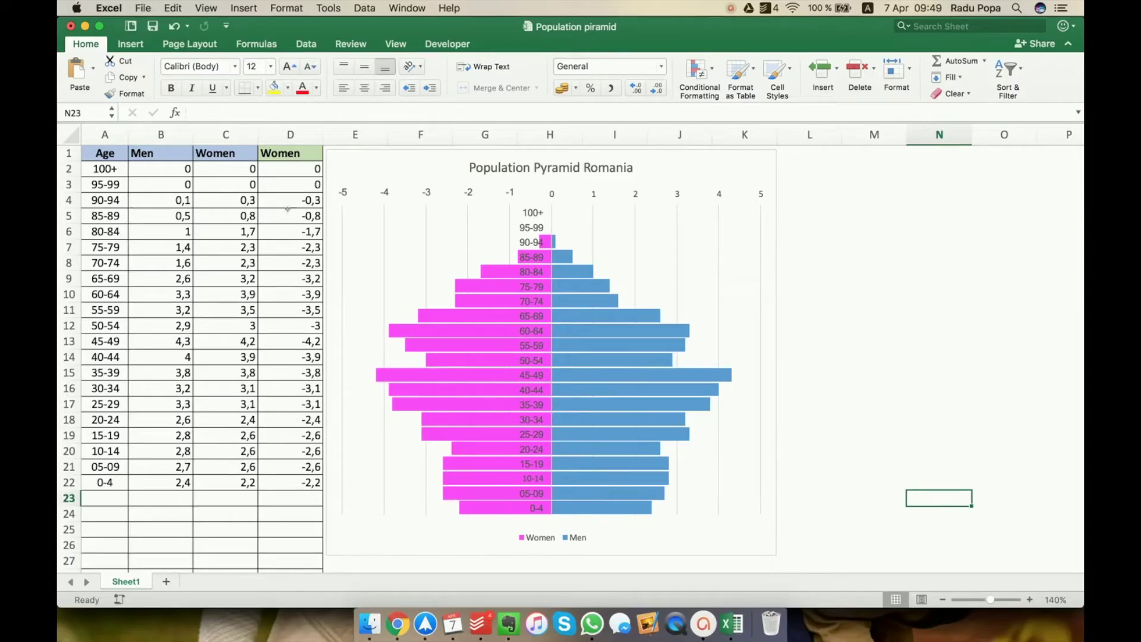
# - Check the negating formula in D4 and an original Women value, then select the Men and Women columns
pyautogui.click(285, 201)
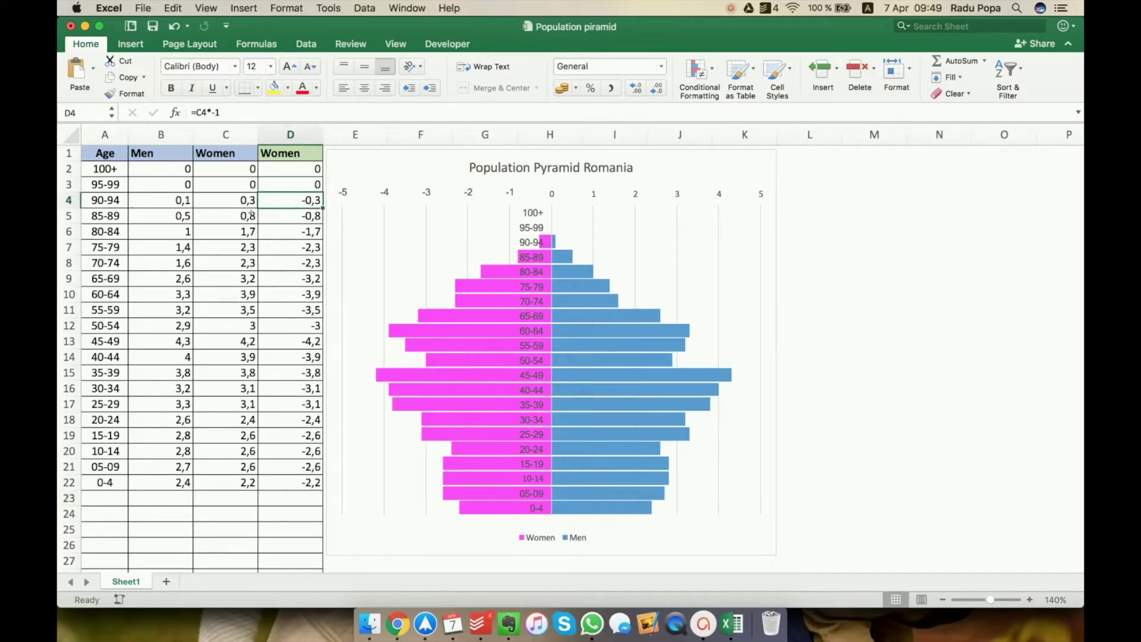
pyautogui.click(236, 186)
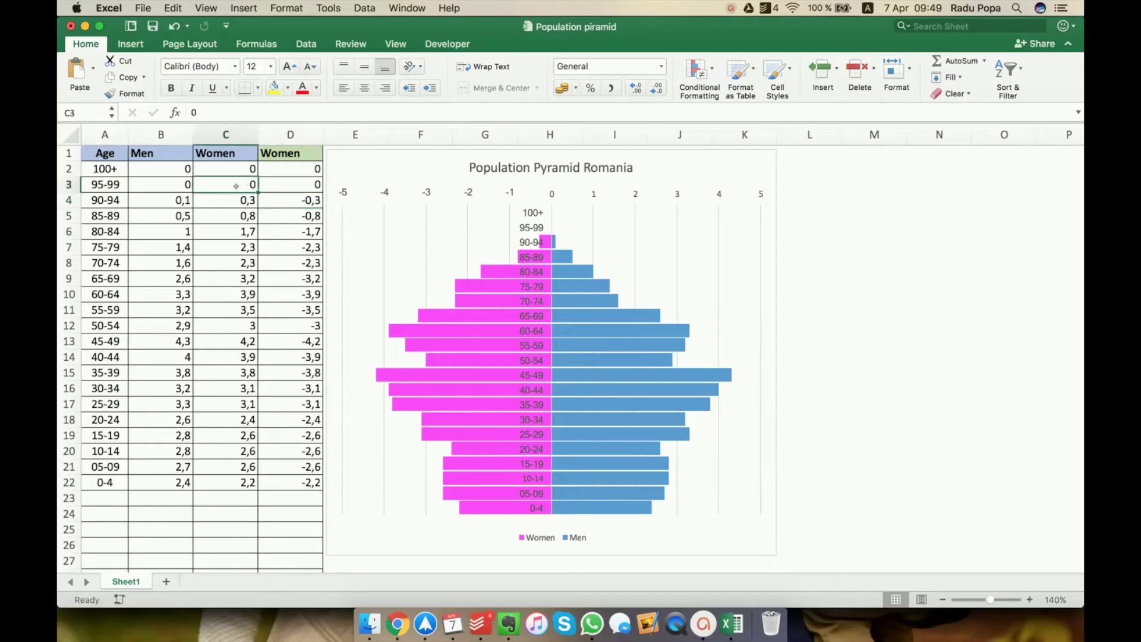
pyautogui.moveTo(172, 148); pyautogui.dragTo(222, 485)
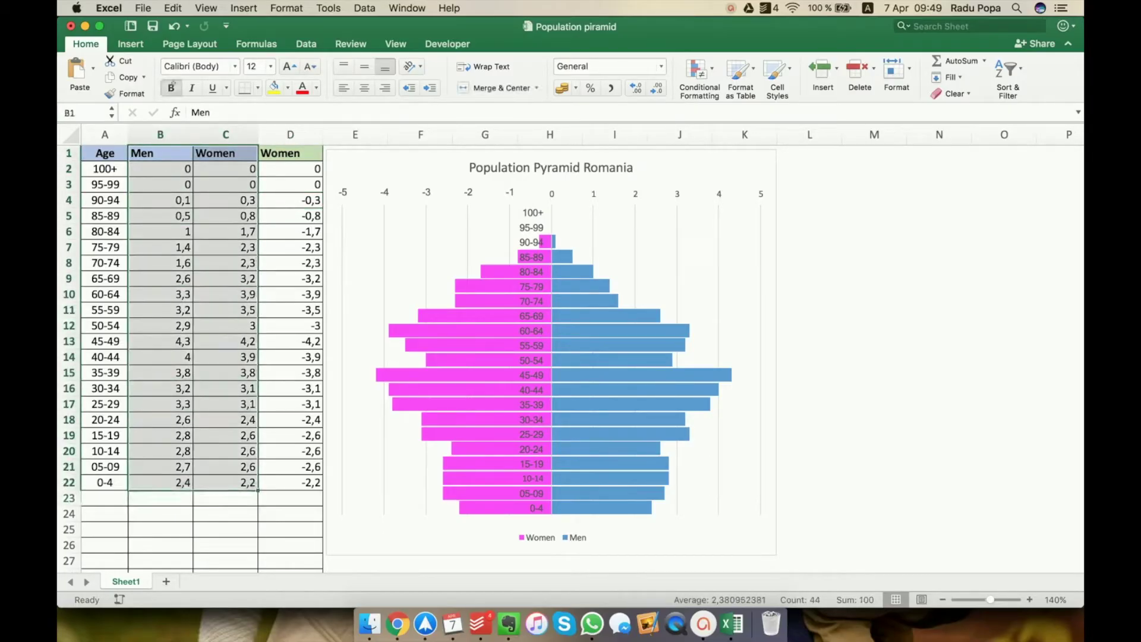
pyautogui.click(128, 45)
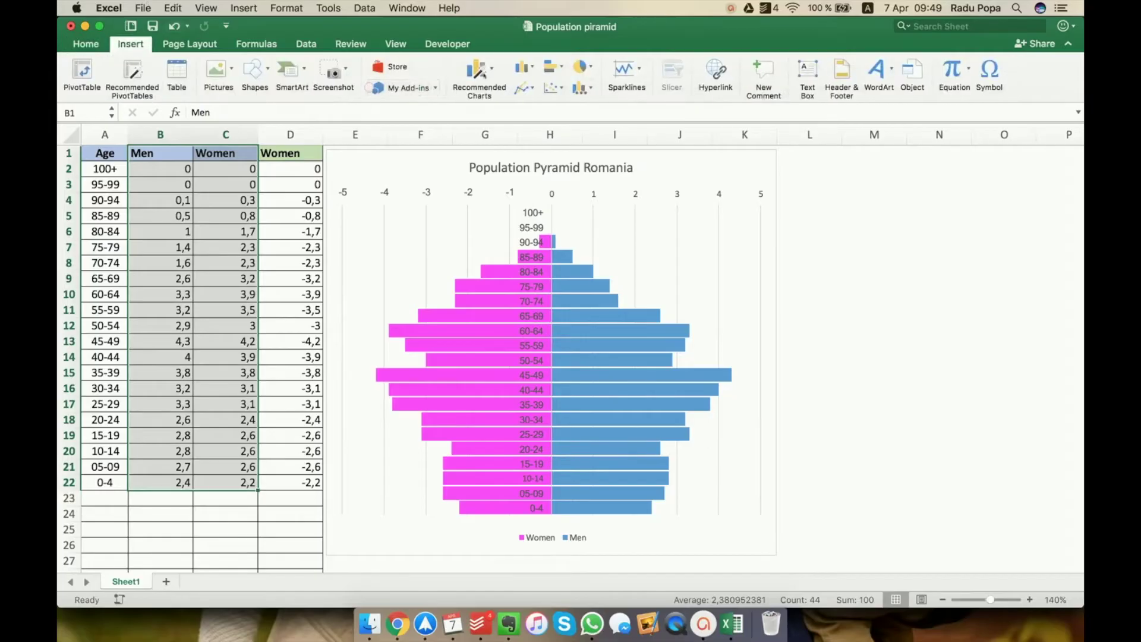
pyautogui.click(551, 67)
pyautogui.click(577, 119)
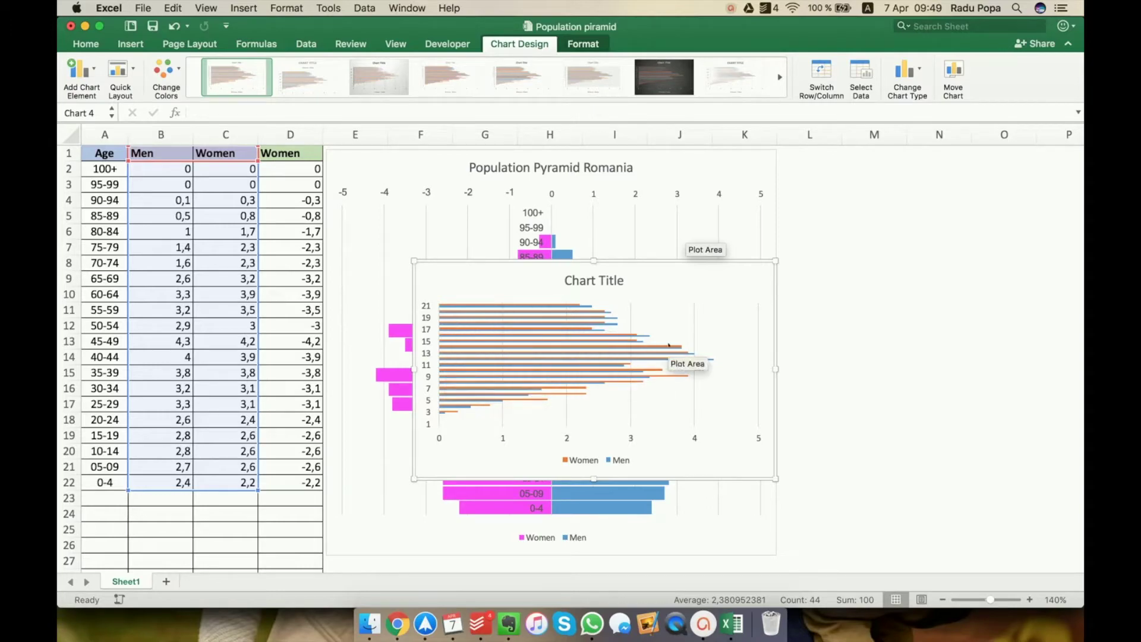
pyautogui.moveTo(599, 324); pyautogui.dragTo(804, 268)
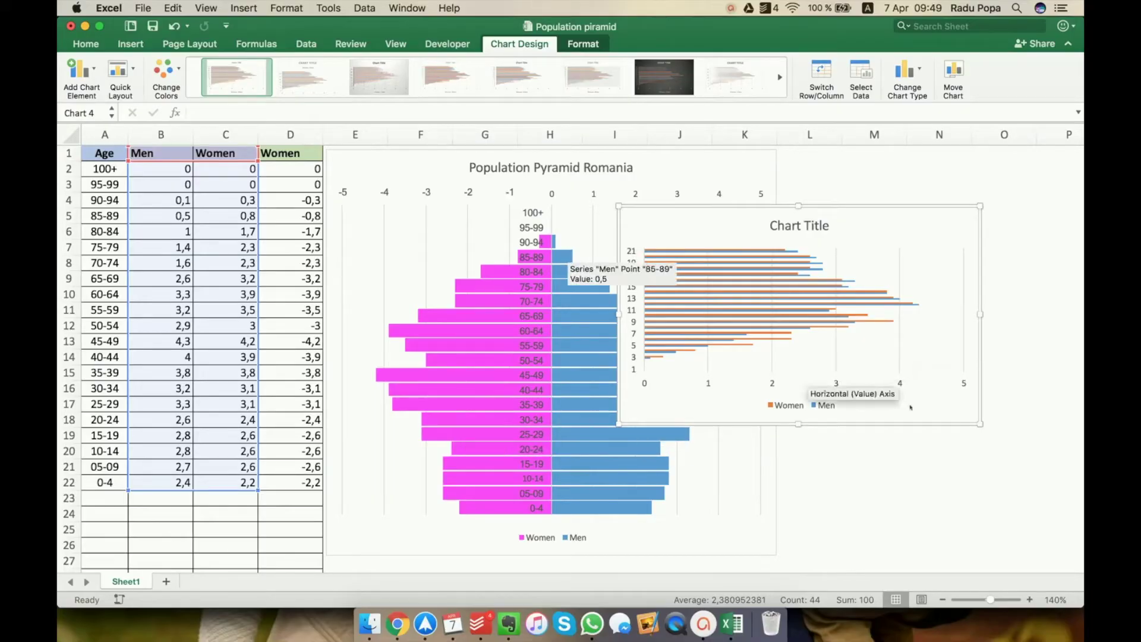
pyautogui.press('Delete')
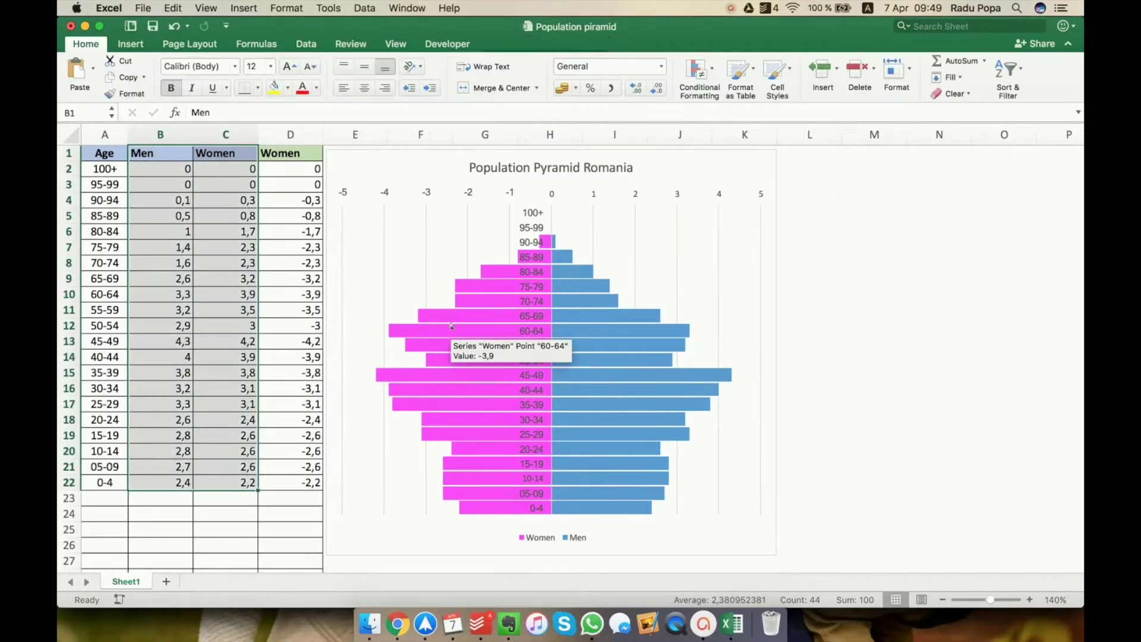
# - Insert a clustered bar chart of the whole A1:D22 Age, Men and Women table
pyautogui.click(117, 205)
pyautogui.moveTo(107, 156); pyautogui.dragTo(282, 486)
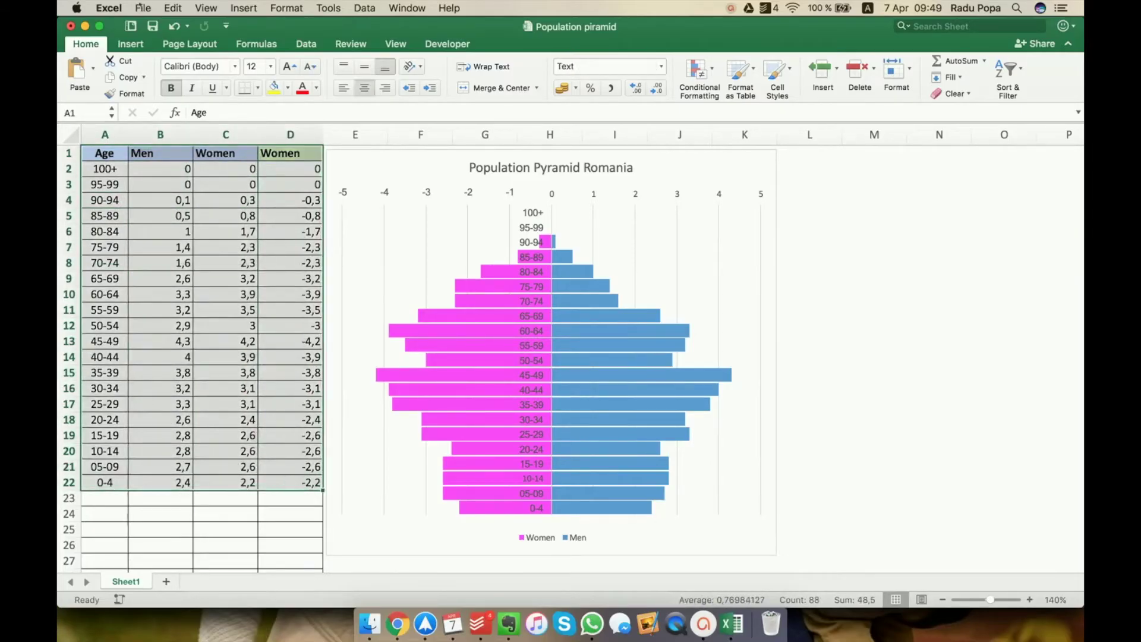
pyautogui.click(130, 45)
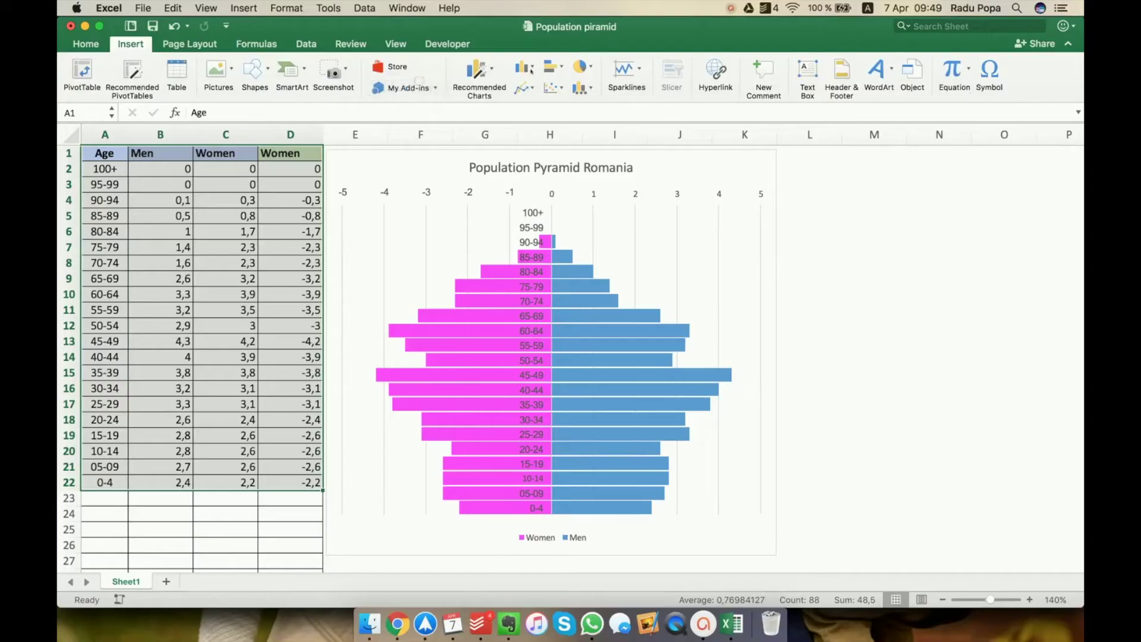
pyautogui.click(523, 67)
pyautogui.press('Escape')
pyautogui.click(552, 67)
pyautogui.click(581, 125)
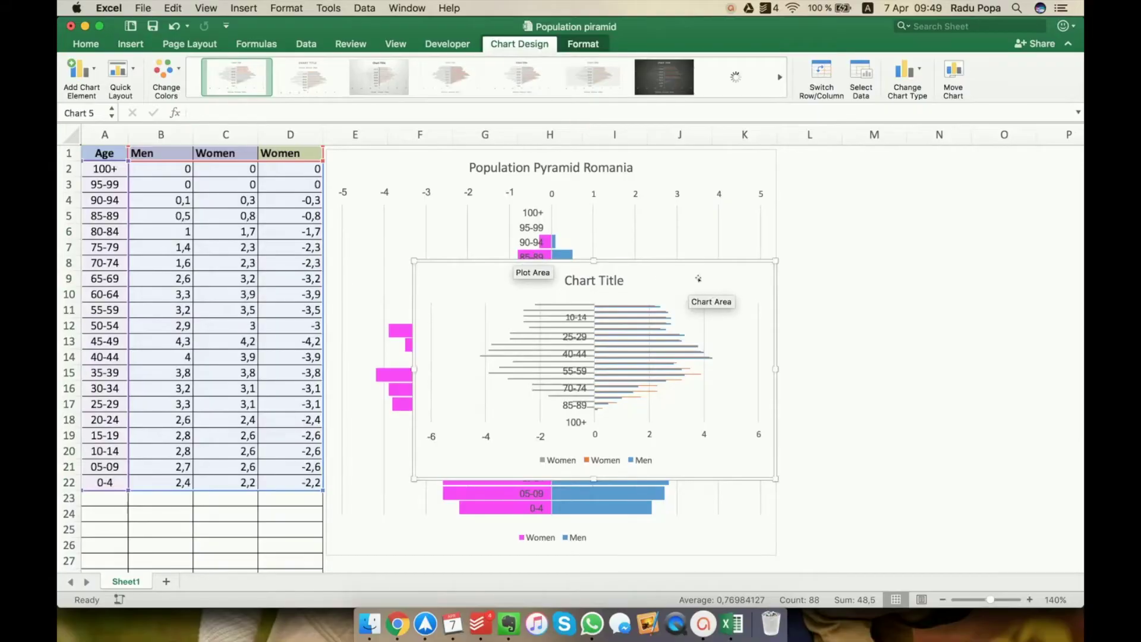
# - Move the new chart to the right of the pyramid and enlarge it with its handles
pyautogui.moveTo(698, 279); pyautogui.dragTo(1022, 166)
pyautogui.hscroll(5, 745, 497)
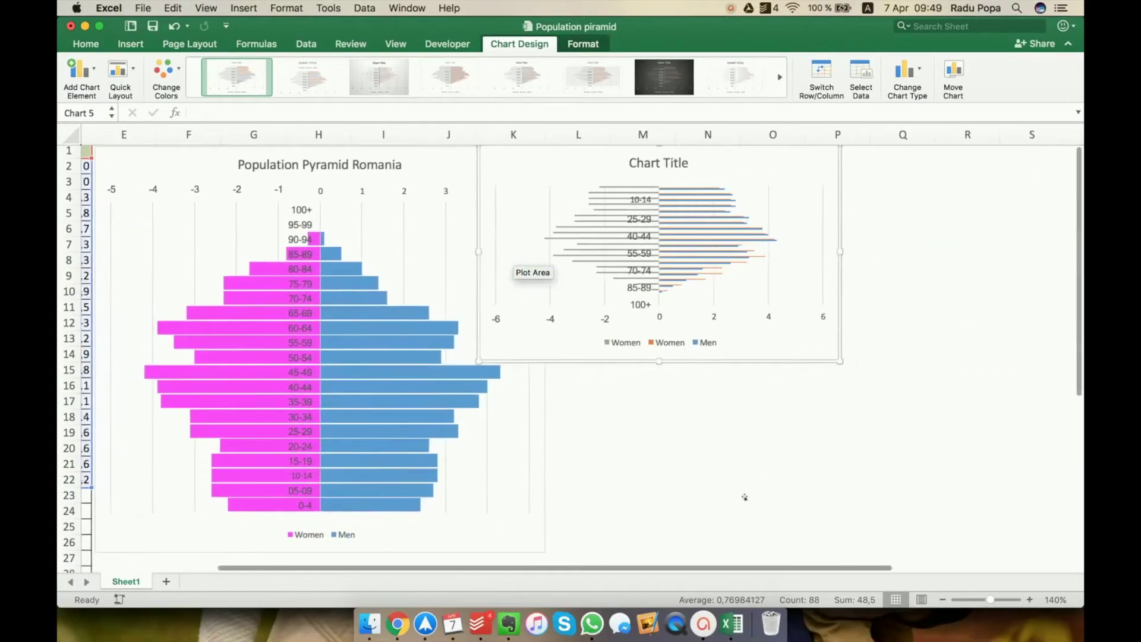
pyautogui.hscroll(2, 744, 497)
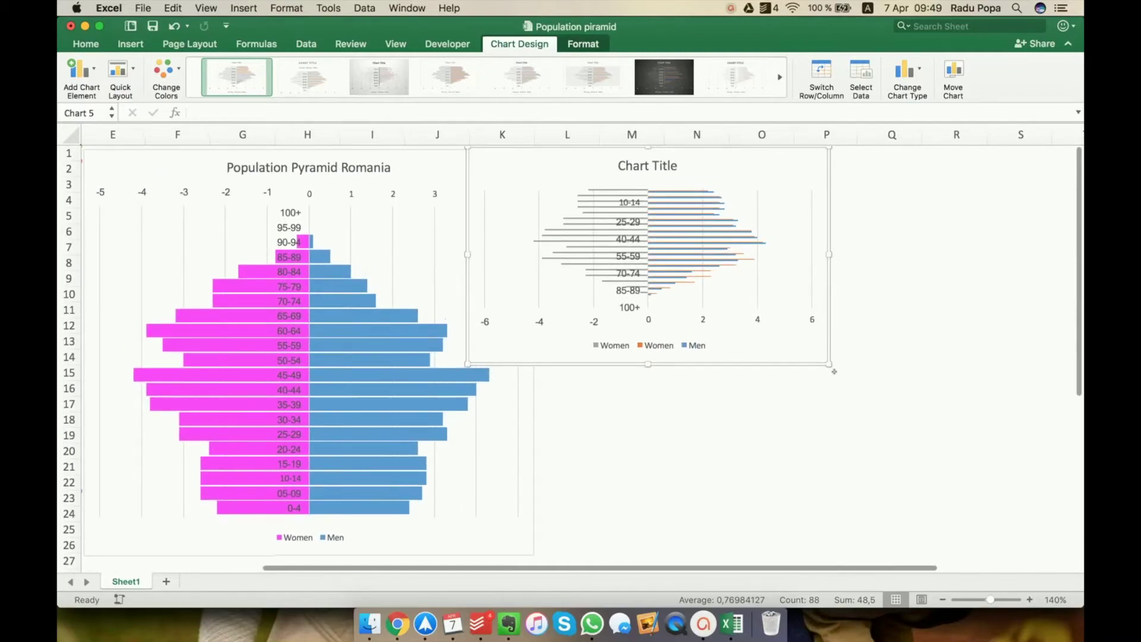
pyautogui.moveTo(831, 366); pyautogui.dragTo(922, 557)
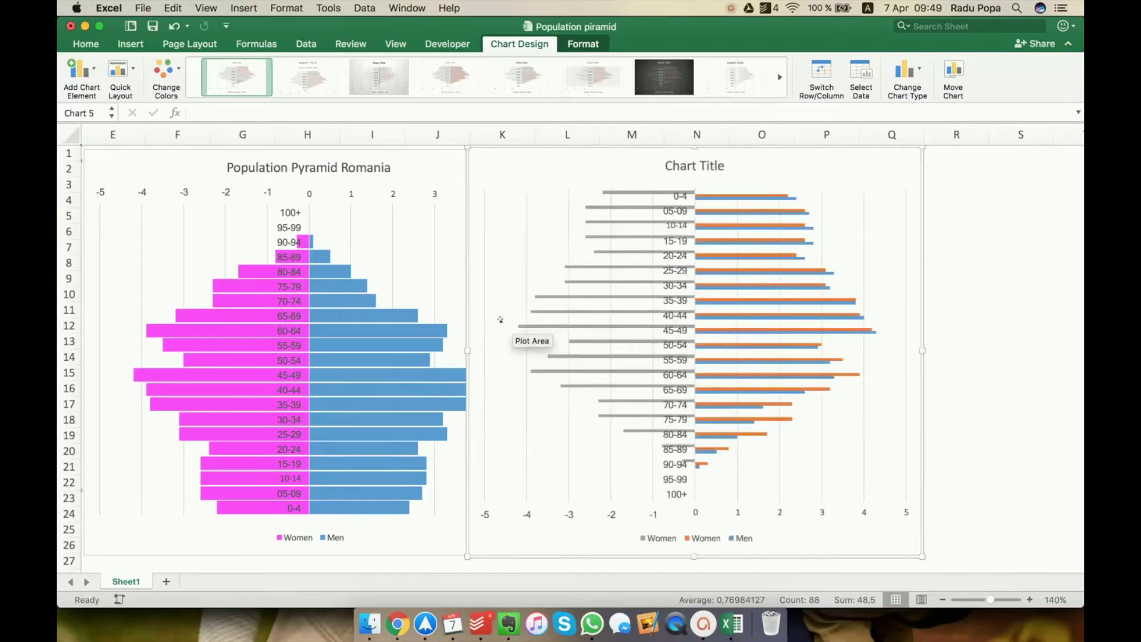
pyautogui.moveTo(469, 348); pyautogui.dragTo(564, 347)
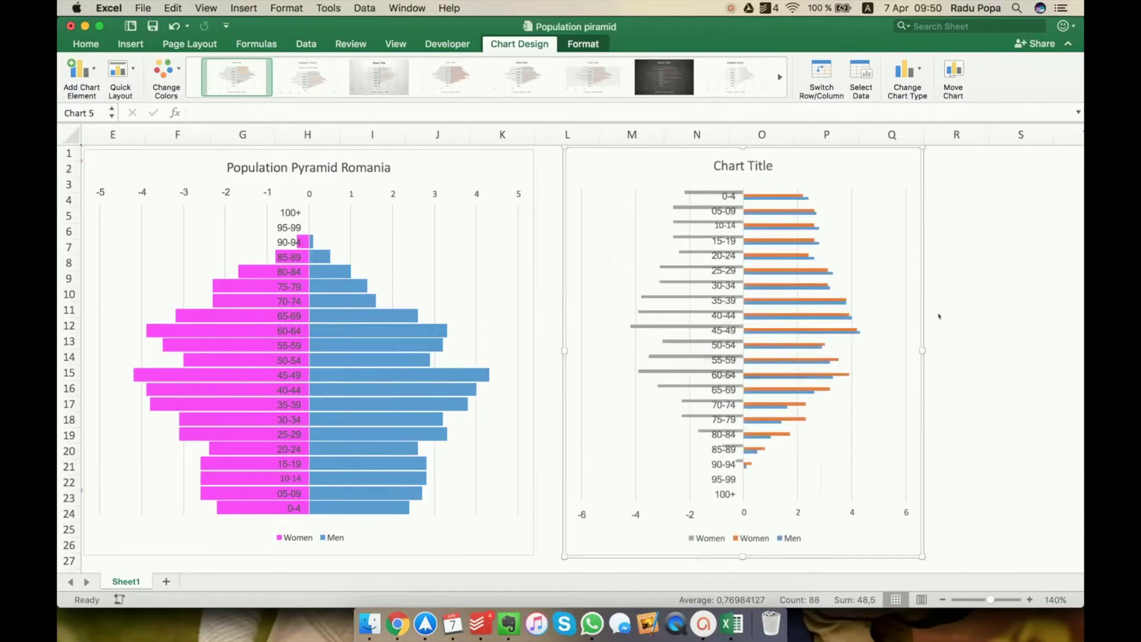
pyautogui.moveTo(923, 350); pyautogui.dragTo(1005, 346)
pyautogui.click(879, 330)
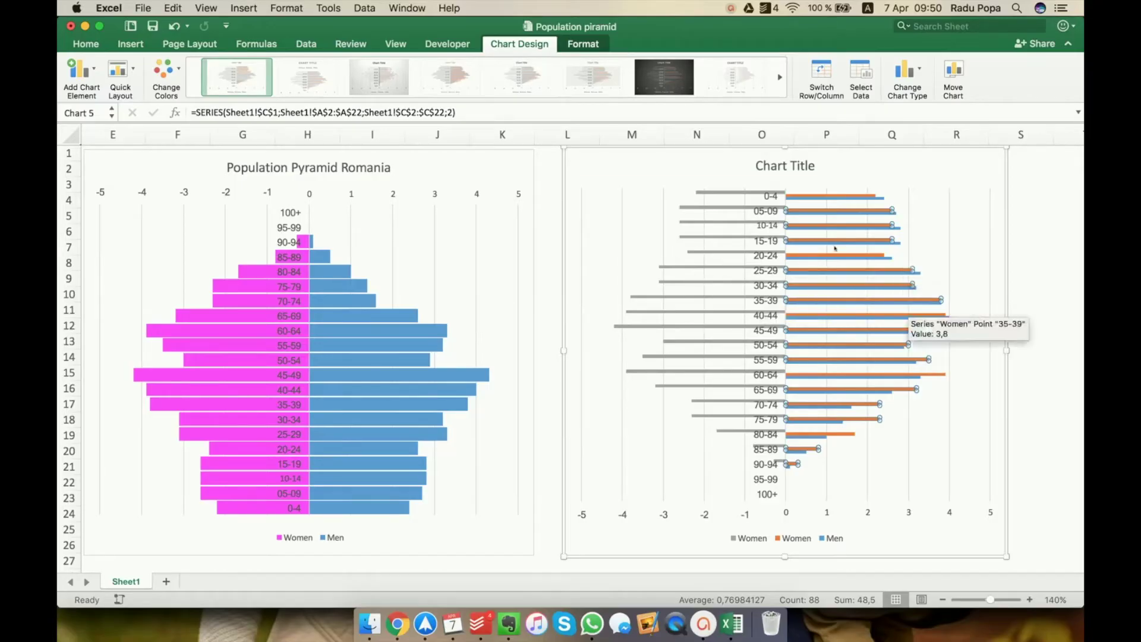
# - Remove the positive Women series from the second chart's data source
pyautogui.click(859, 79)
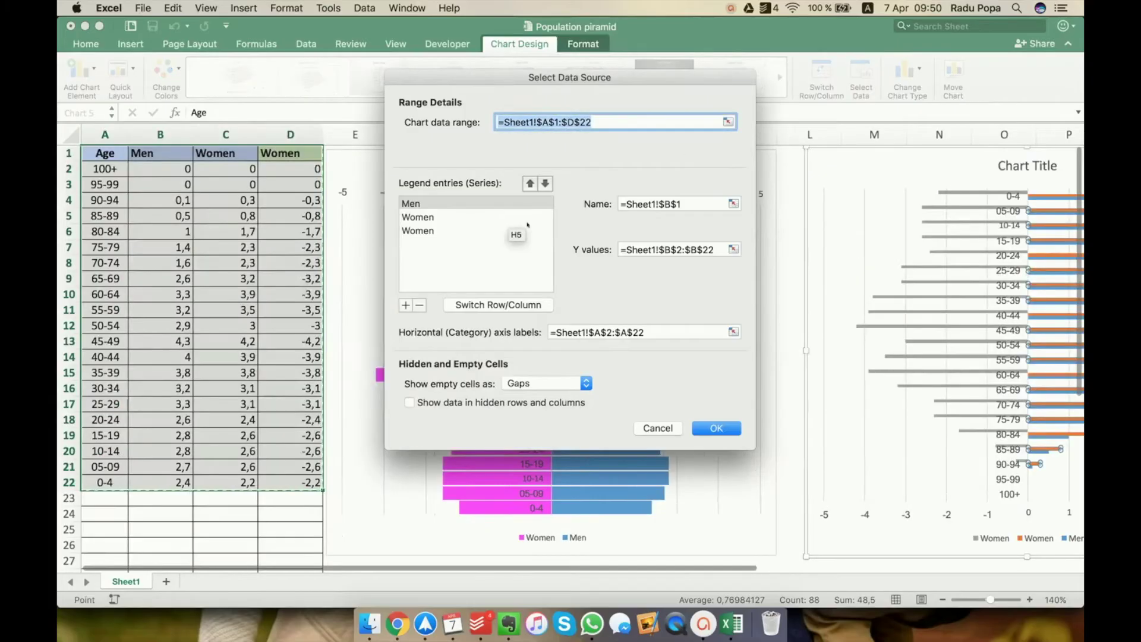
pyautogui.click(464, 221)
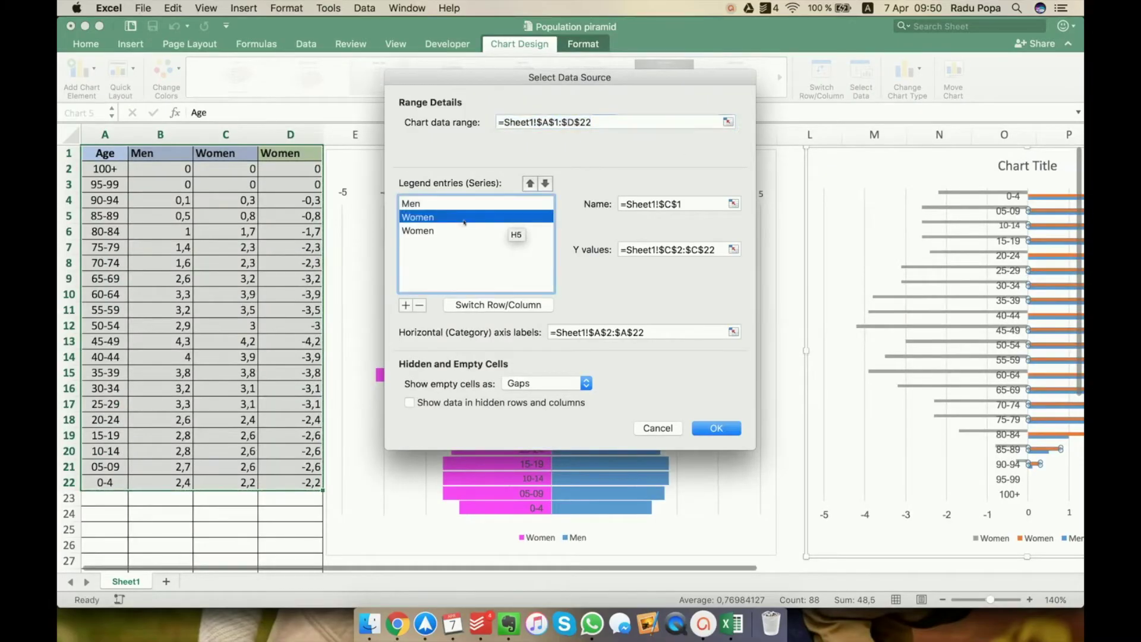
pyautogui.click(420, 307)
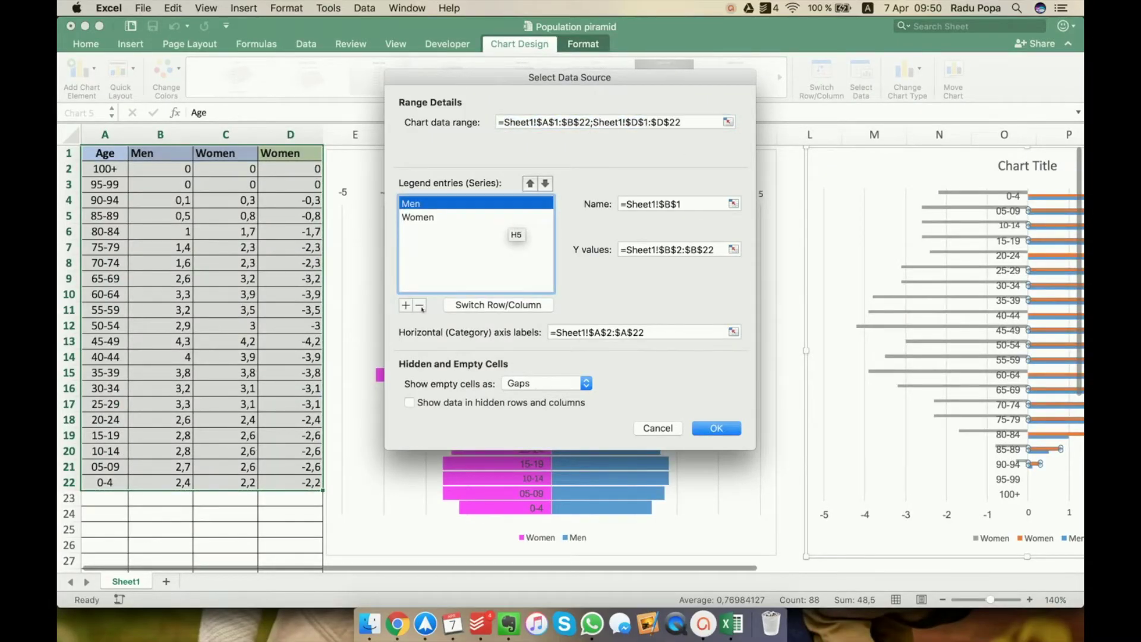
pyautogui.click(715, 428)
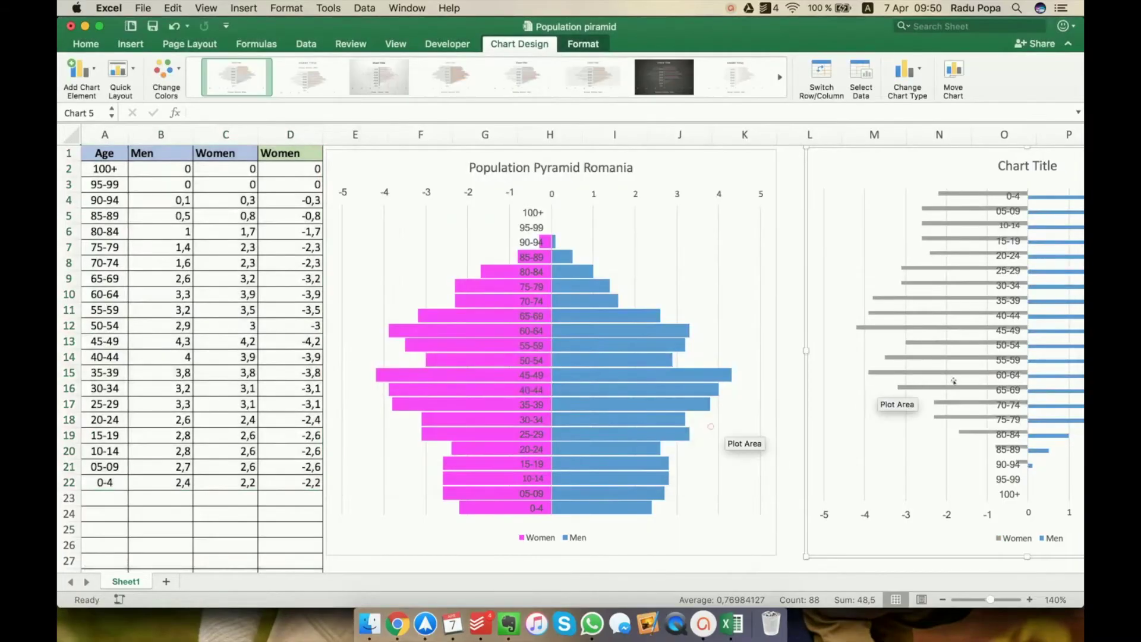
# - Scroll the second chart into view and select its whole grey Women series
pyautogui.hscroll(5, 794, 204)
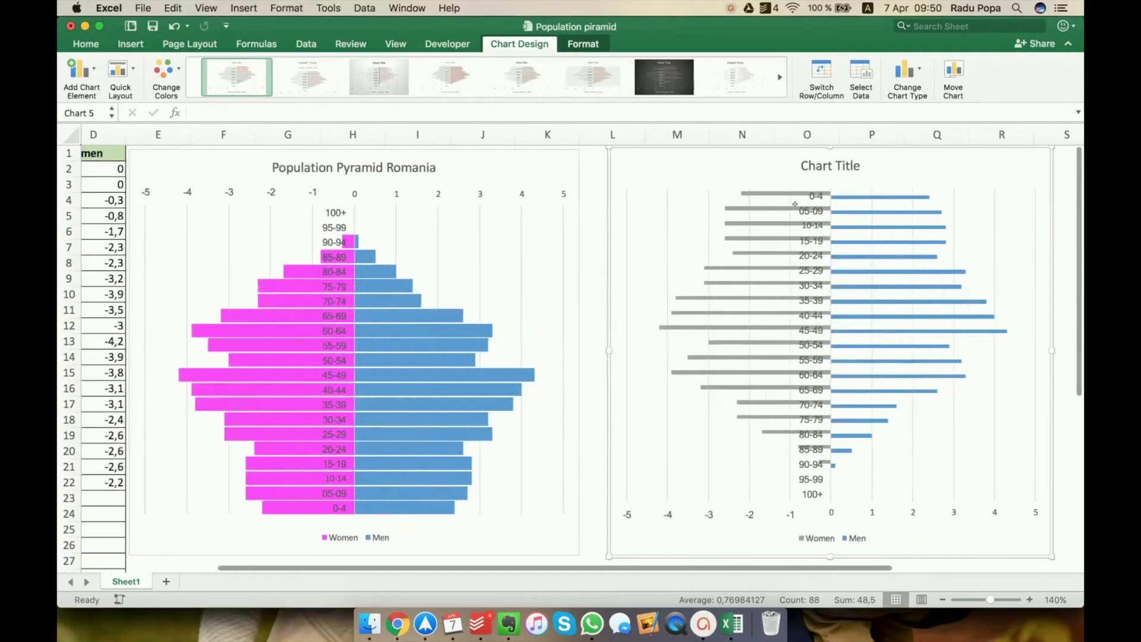
pyautogui.hscroll(1, 794, 204)
pyautogui.moveTo(795, 242)
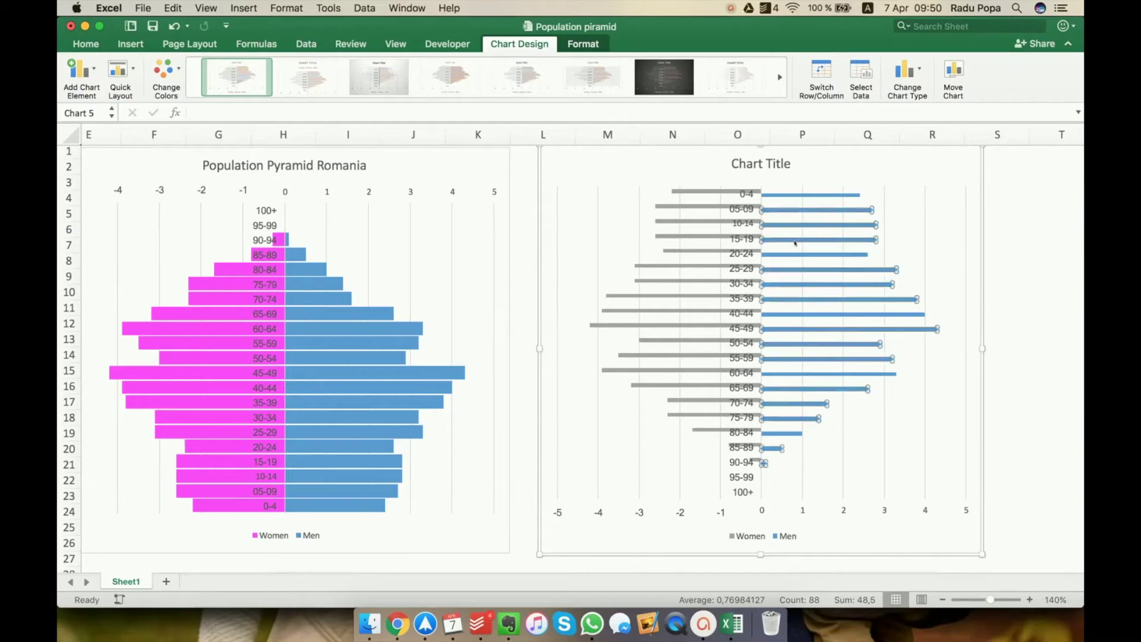
pyautogui.click(720, 240)
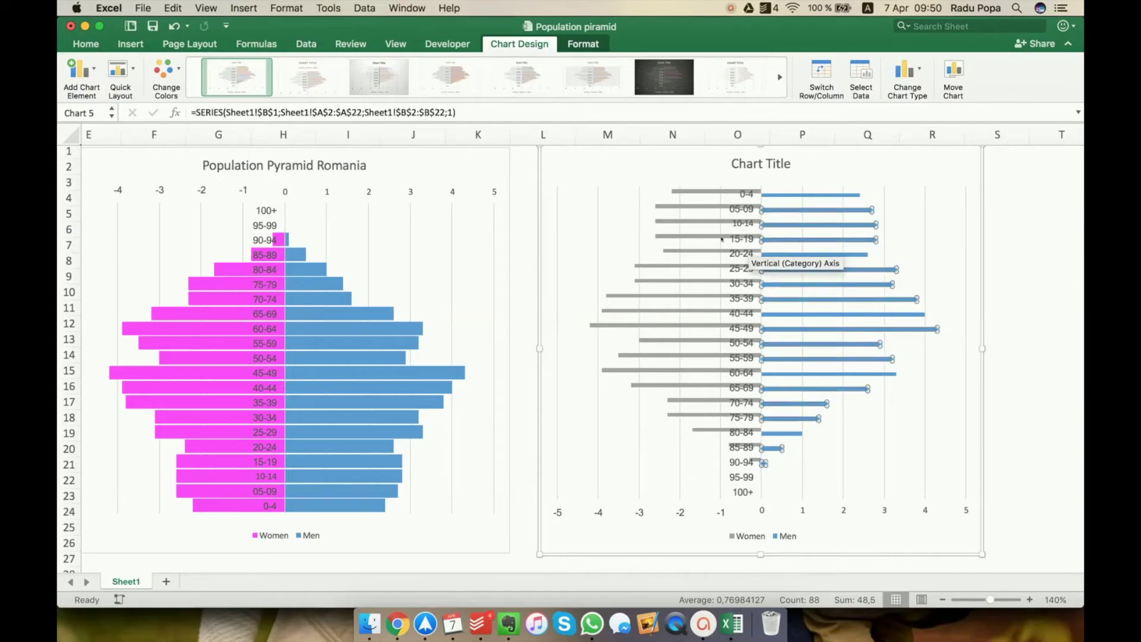
pyautogui.click(772, 254)
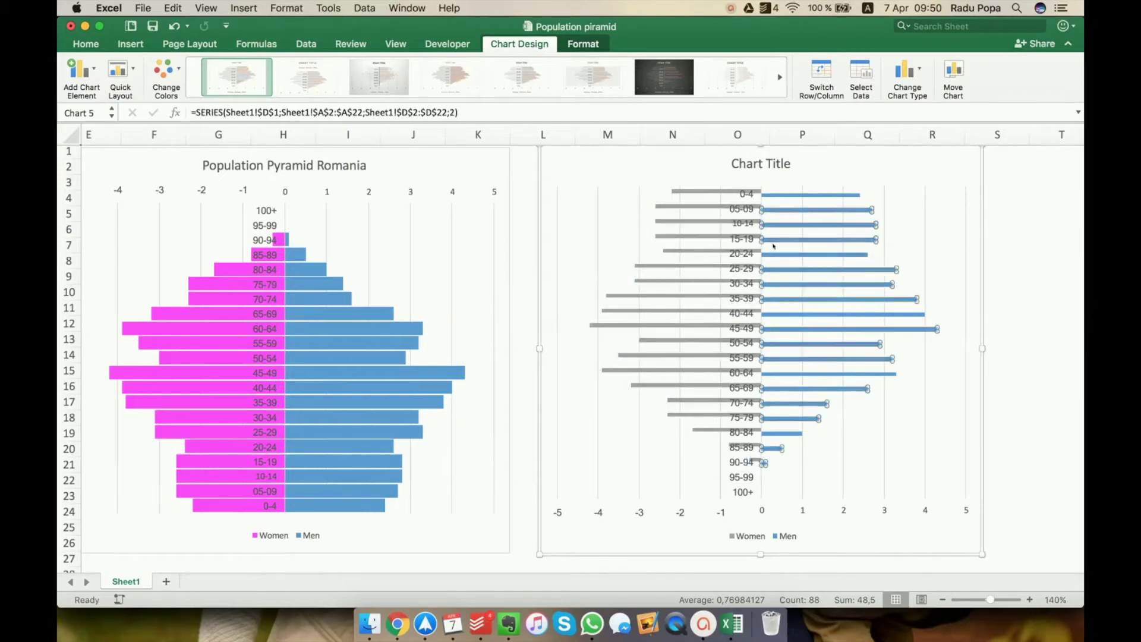
pyautogui.click(721, 240)
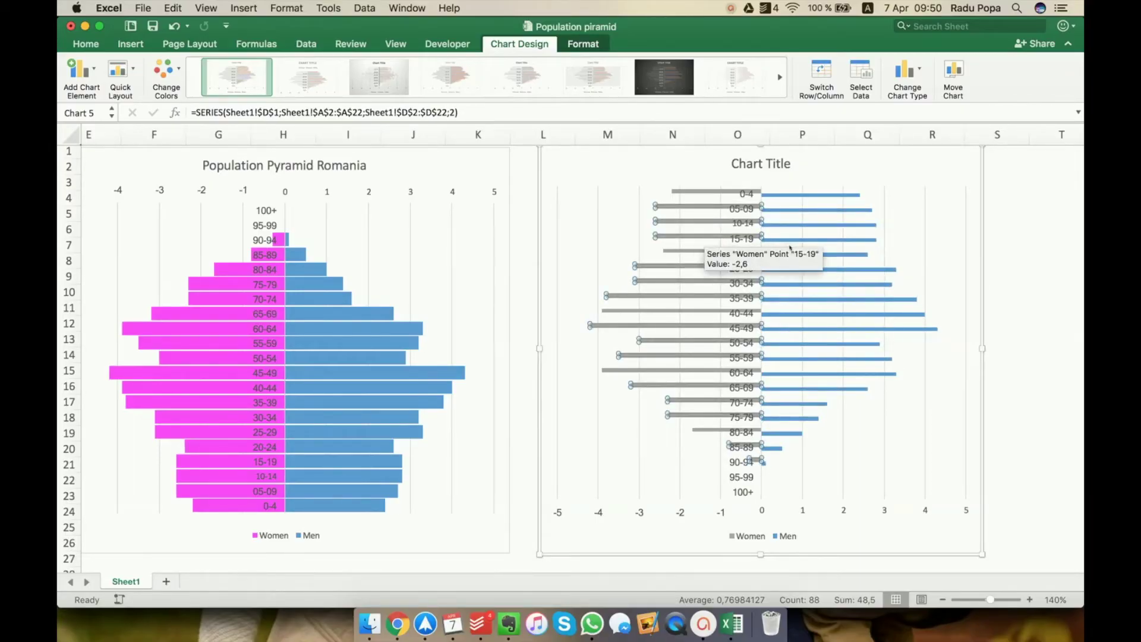
pyautogui.click(725, 238)
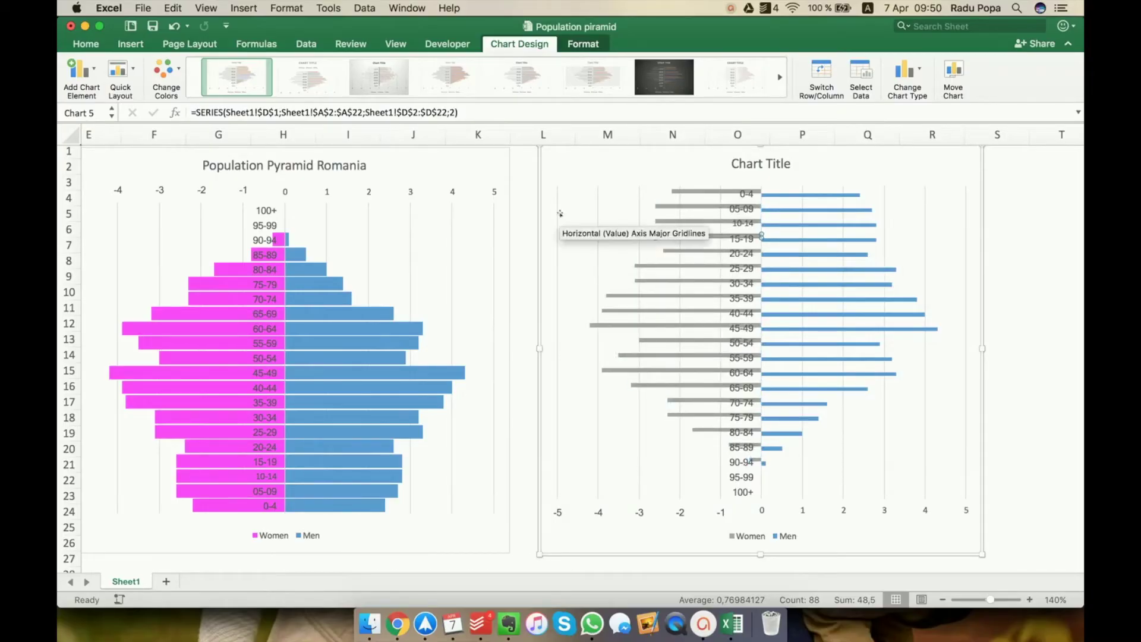
pyautogui.click(640, 176)
pyautogui.click(720, 199)
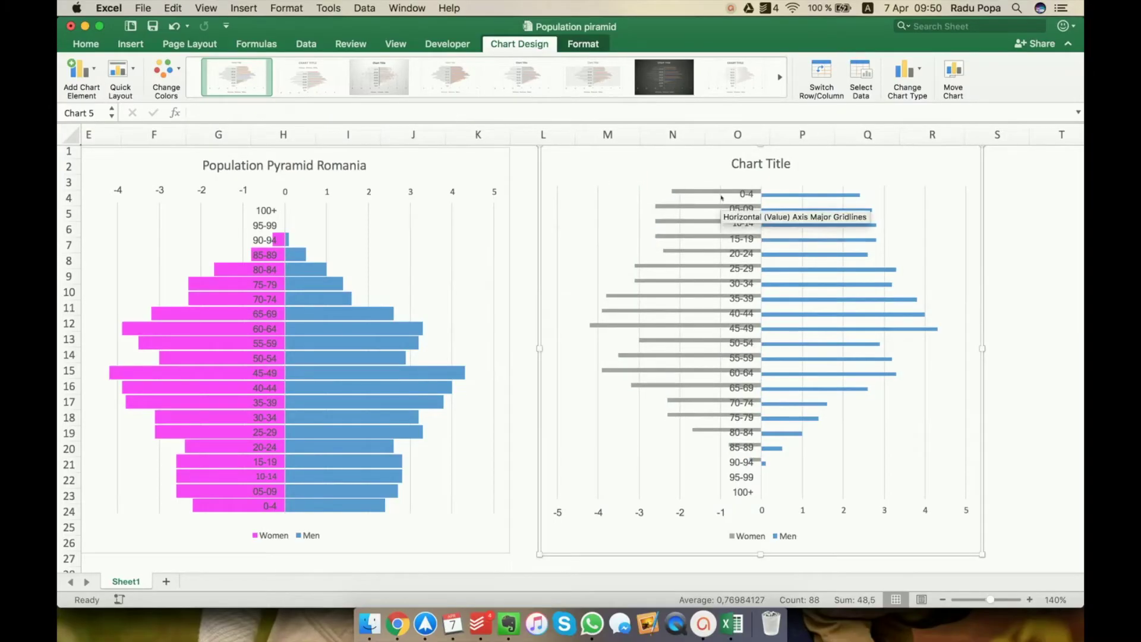
pyautogui.click(721, 193)
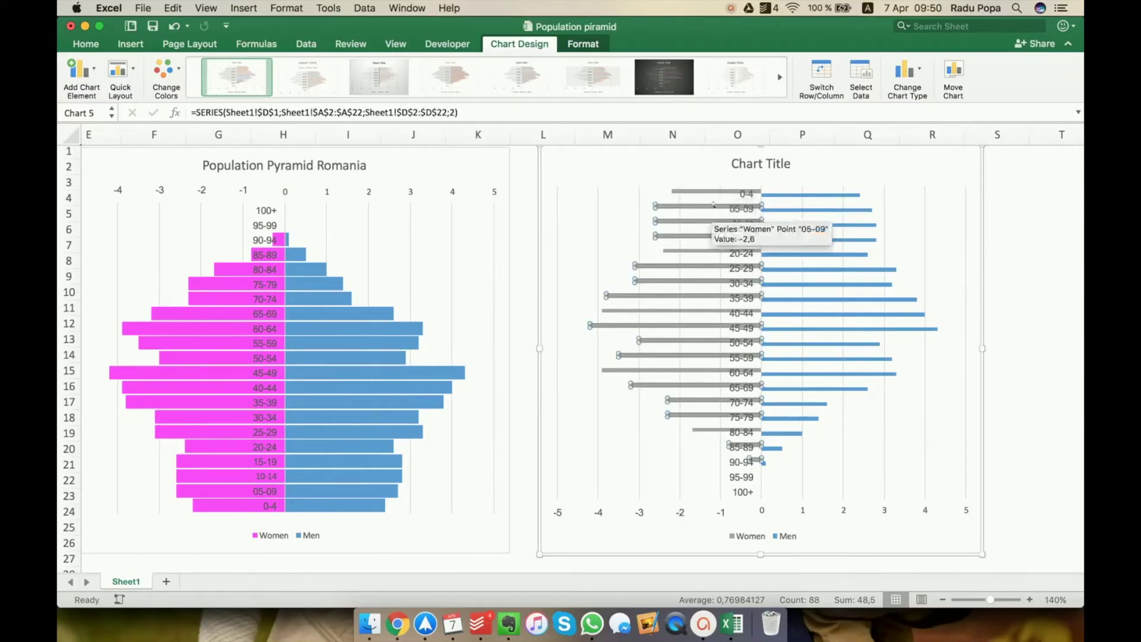
# - Set the Women series overlap to 100% and the gap width to 20%
pyautogui.rightClick(715, 207)
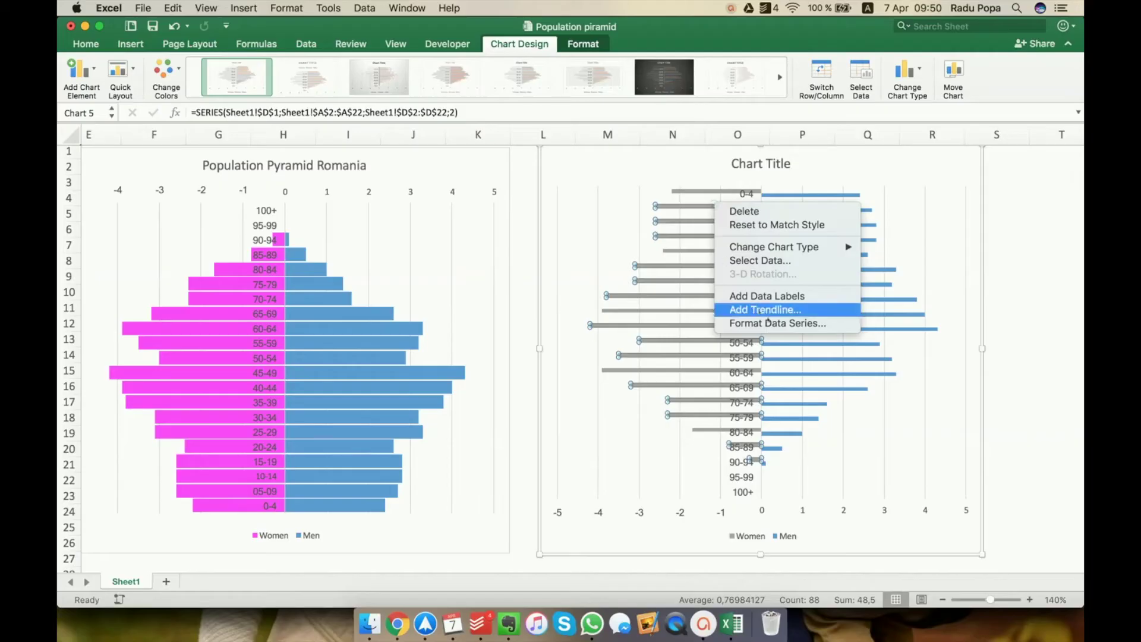
pyautogui.click(769, 324)
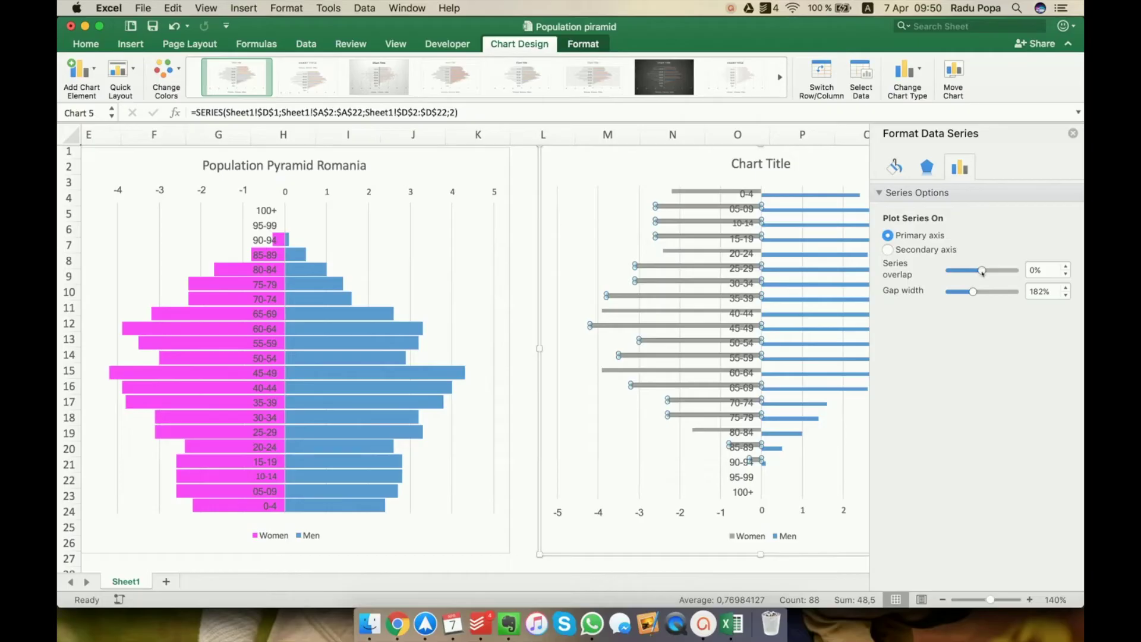
pyautogui.moveTo(982, 272); pyautogui.dragTo(1014, 271)
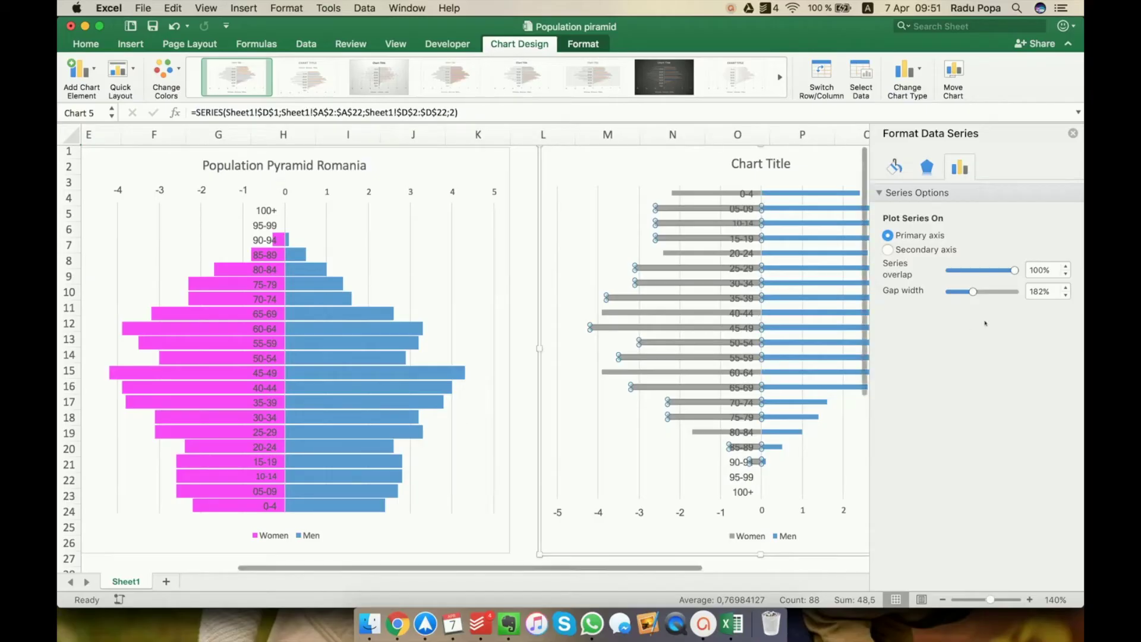
pyautogui.click(1037, 291)
pyautogui.write('20')
pyautogui.press('Return')
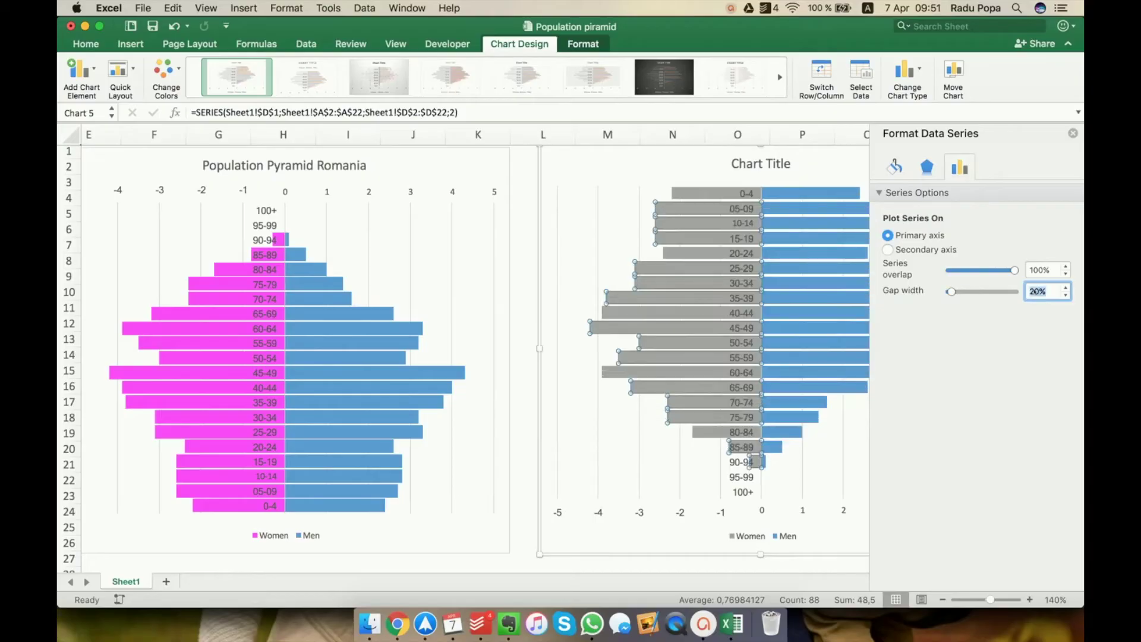
# - Reverse the age axis category order so 0-4 sits at the bottom and 100+ on top
pyautogui.click(1072, 133)
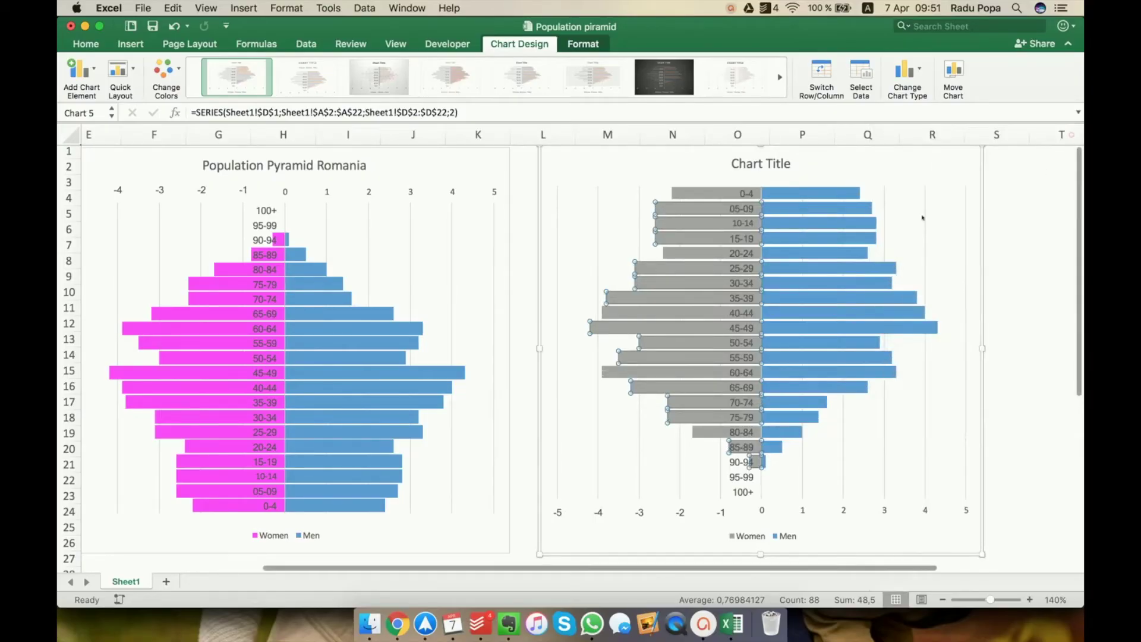
pyautogui.click(1033, 365)
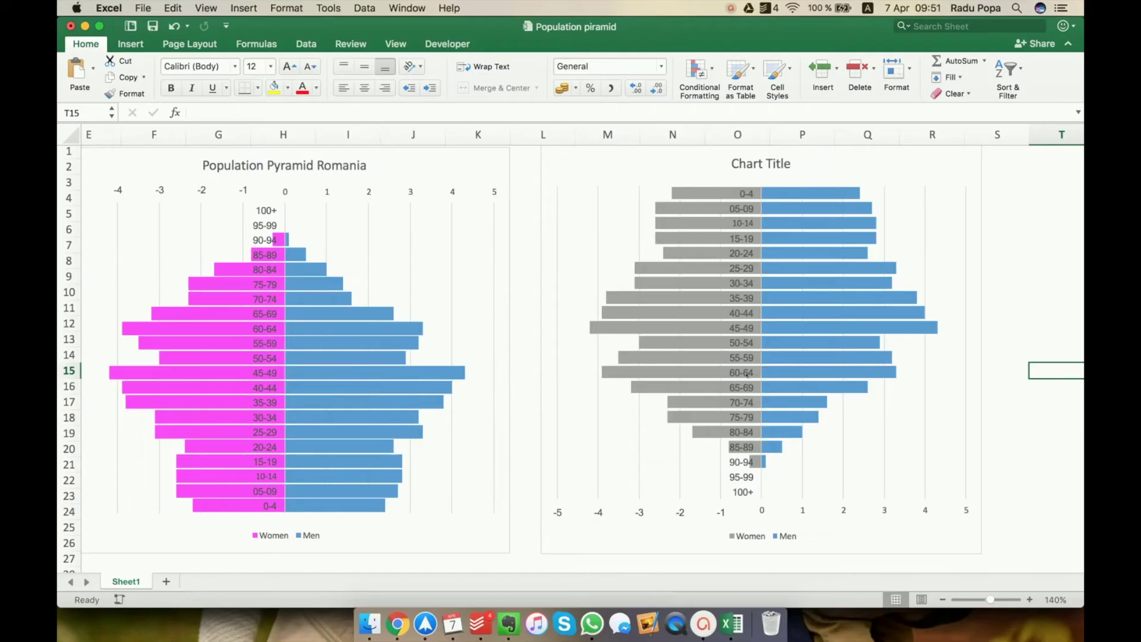
pyautogui.click(746, 372)
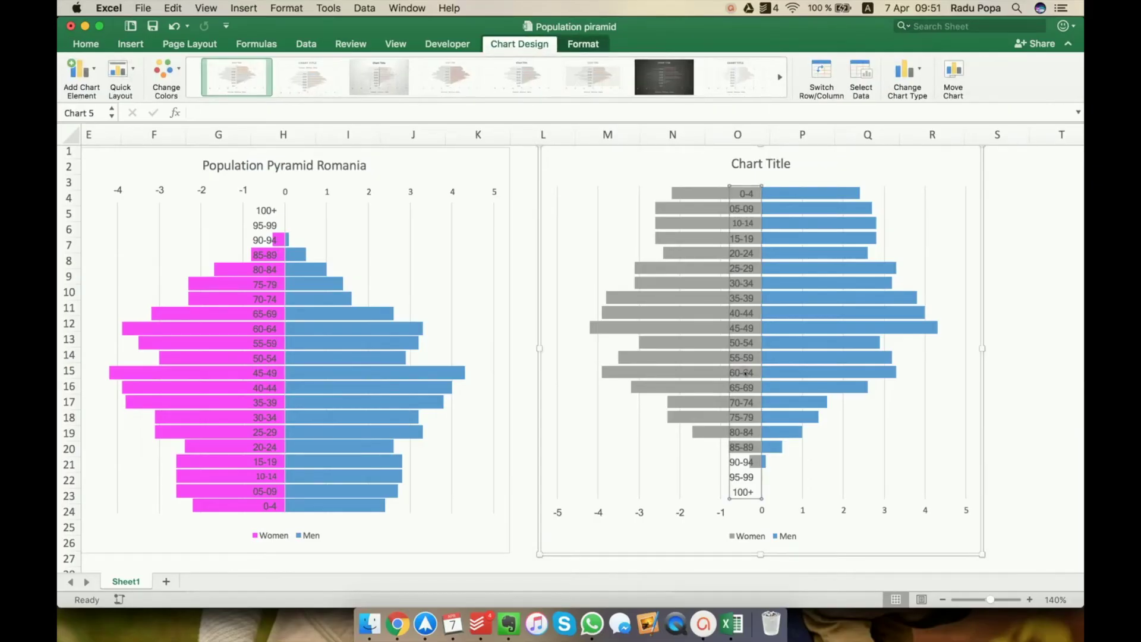
pyautogui.rightClick(745, 372)
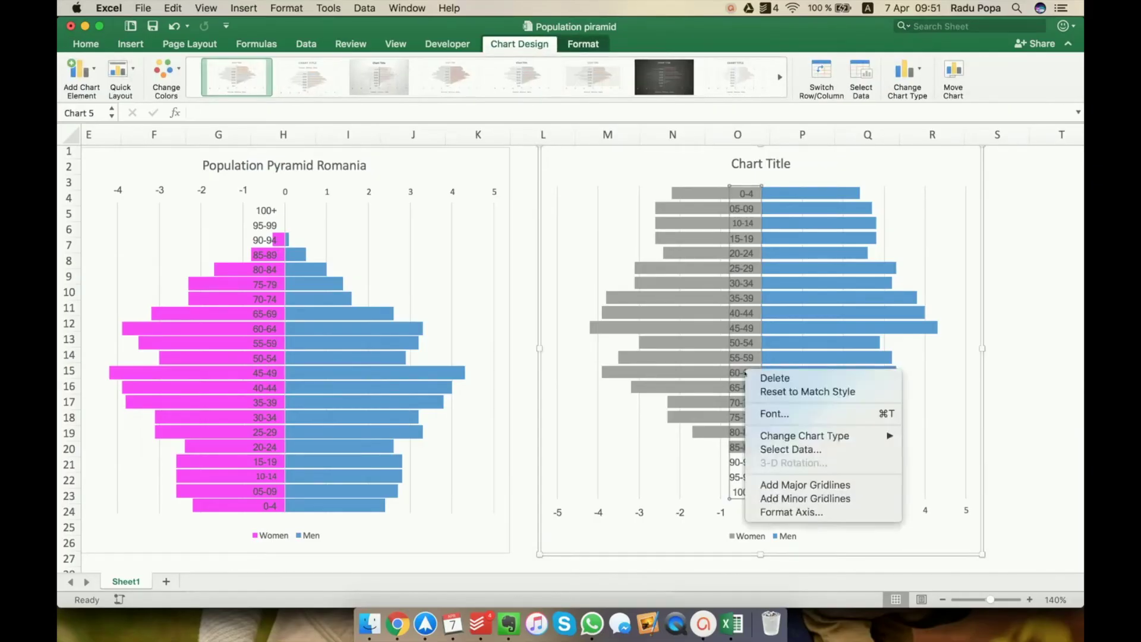
pyautogui.click(781, 514)
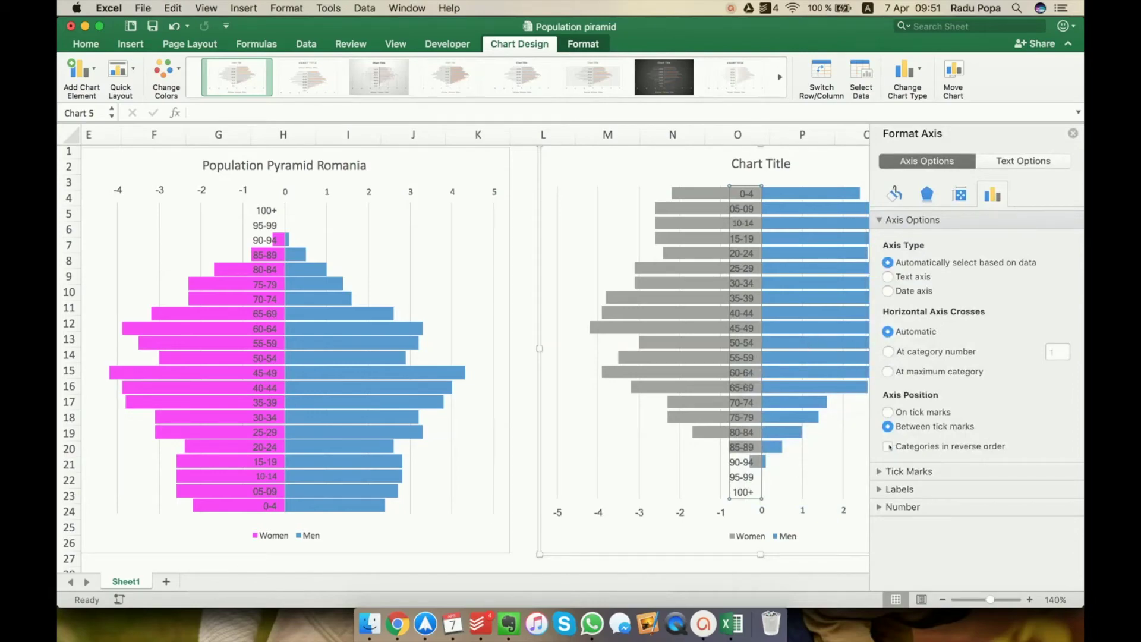
pyautogui.click(889, 447)
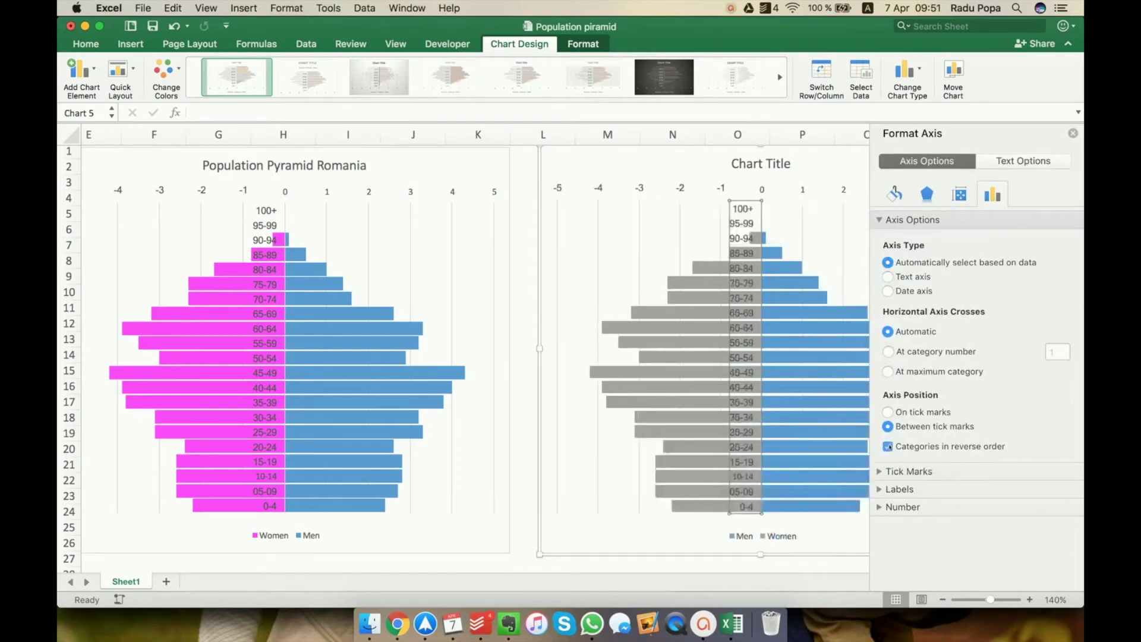
pyautogui.click(1072, 133)
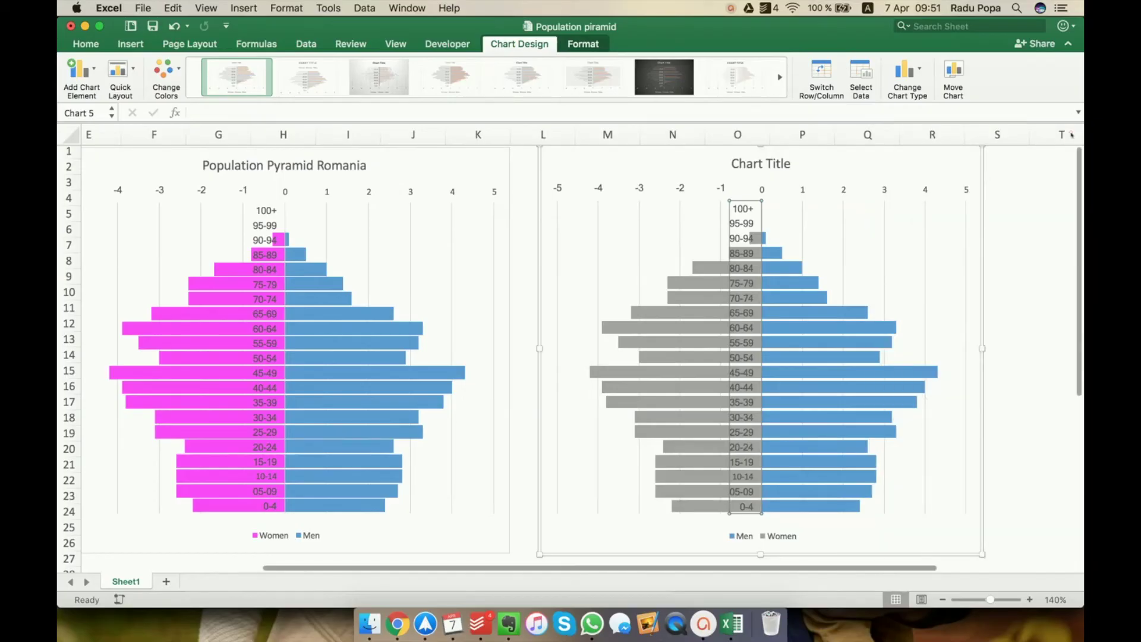
pyautogui.click(1028, 337)
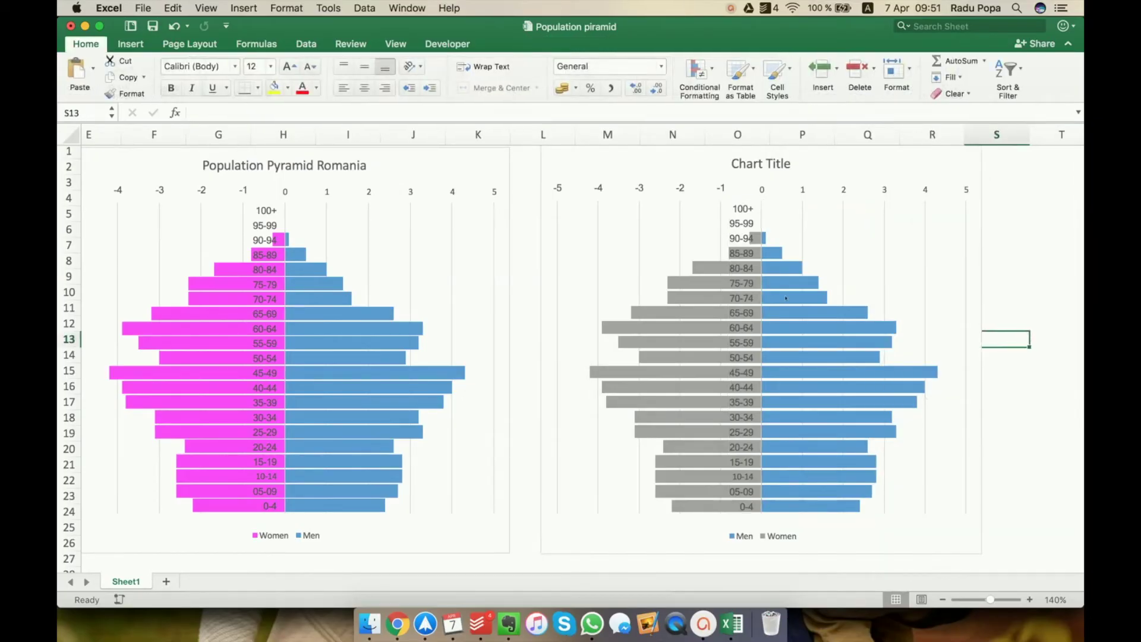
# - Give the second chart's Women bars a solid pink fill
pyautogui.rightClick(696, 298)
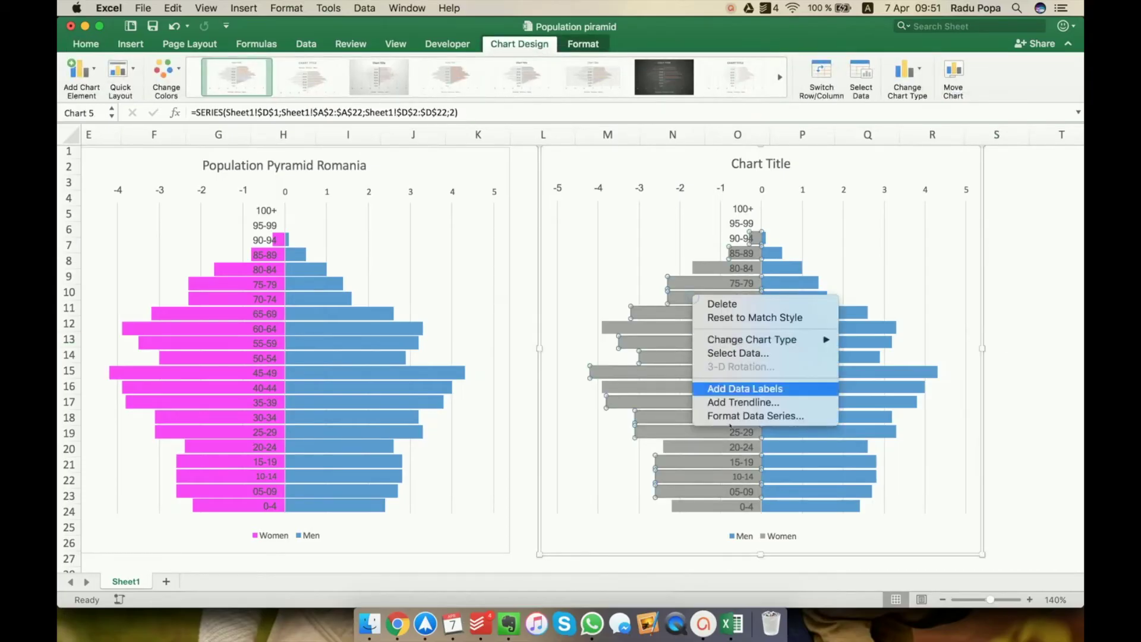
pyautogui.click(731, 416)
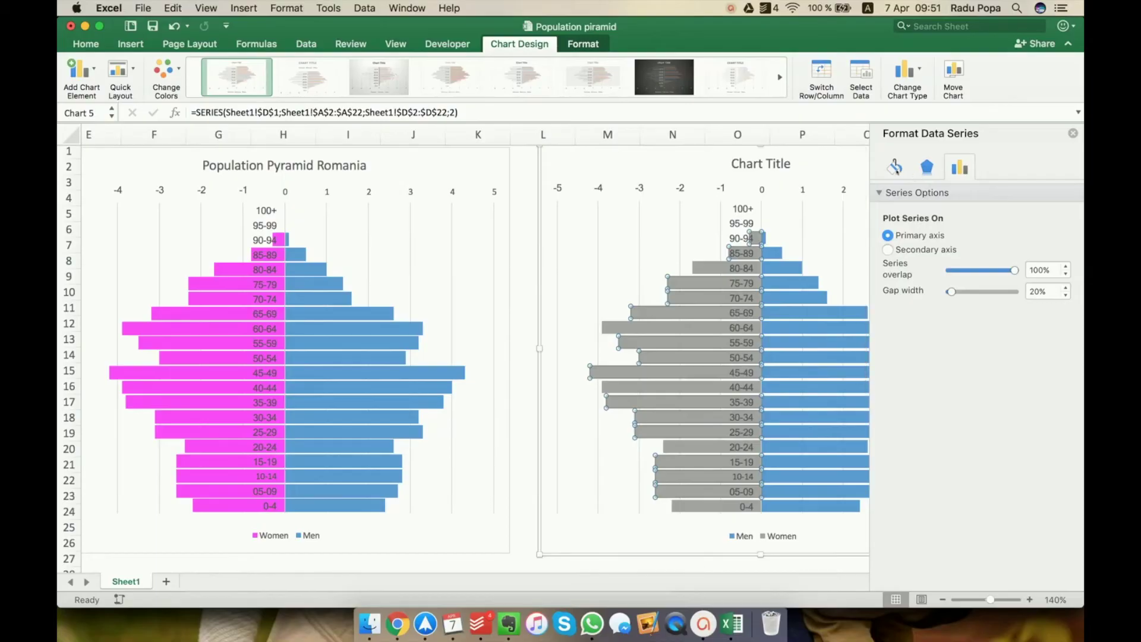
pyautogui.click(896, 168)
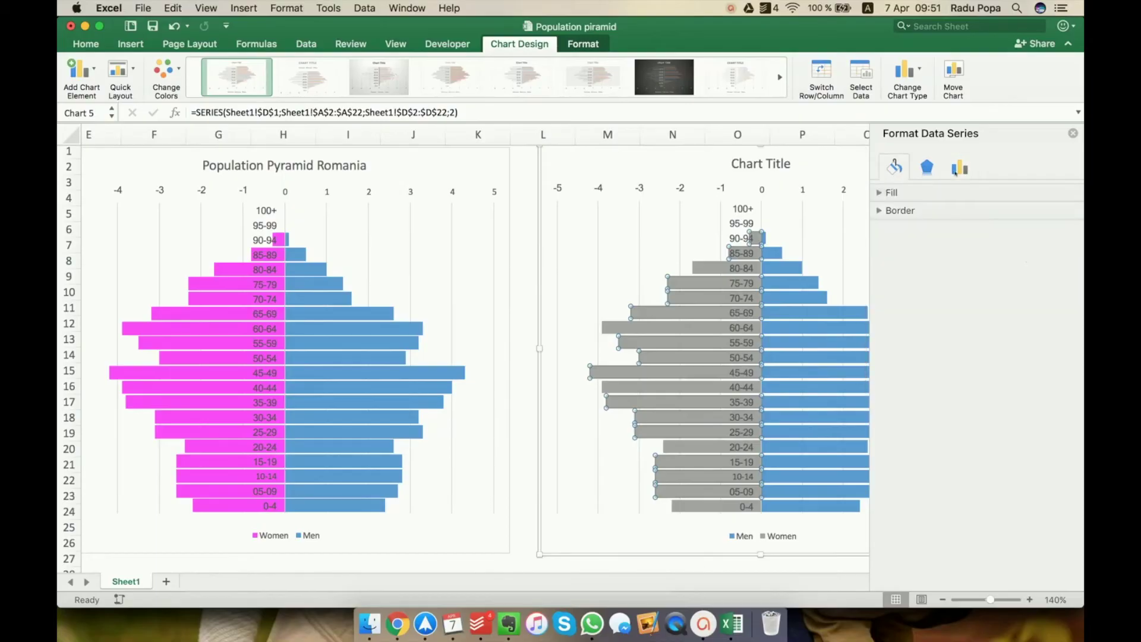
pyautogui.click(881, 193)
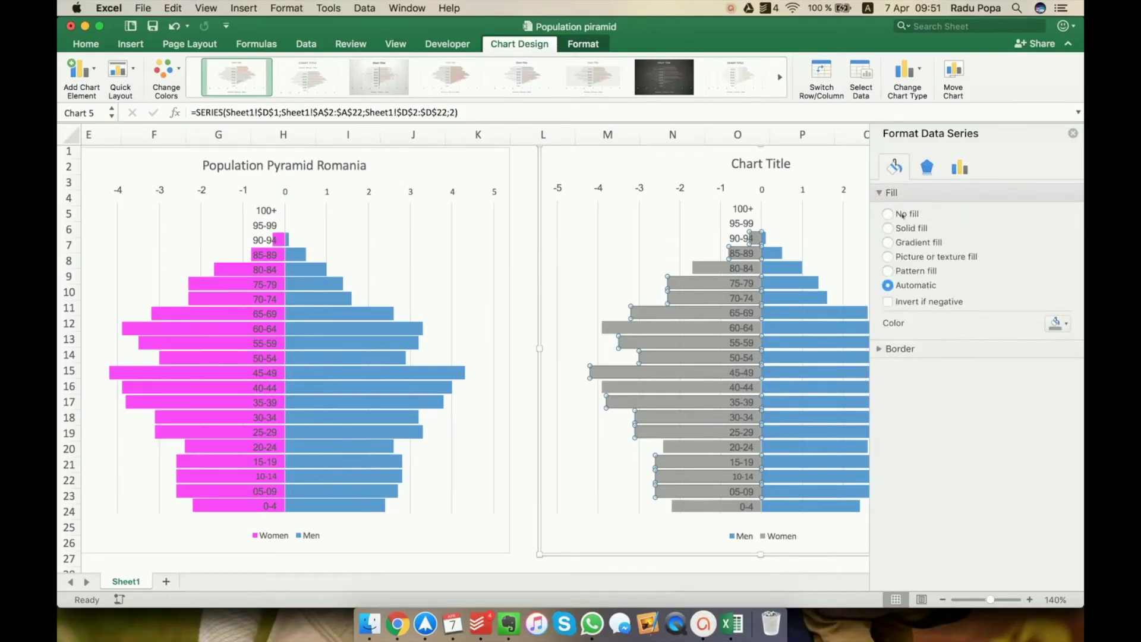
pyautogui.click(903, 231)
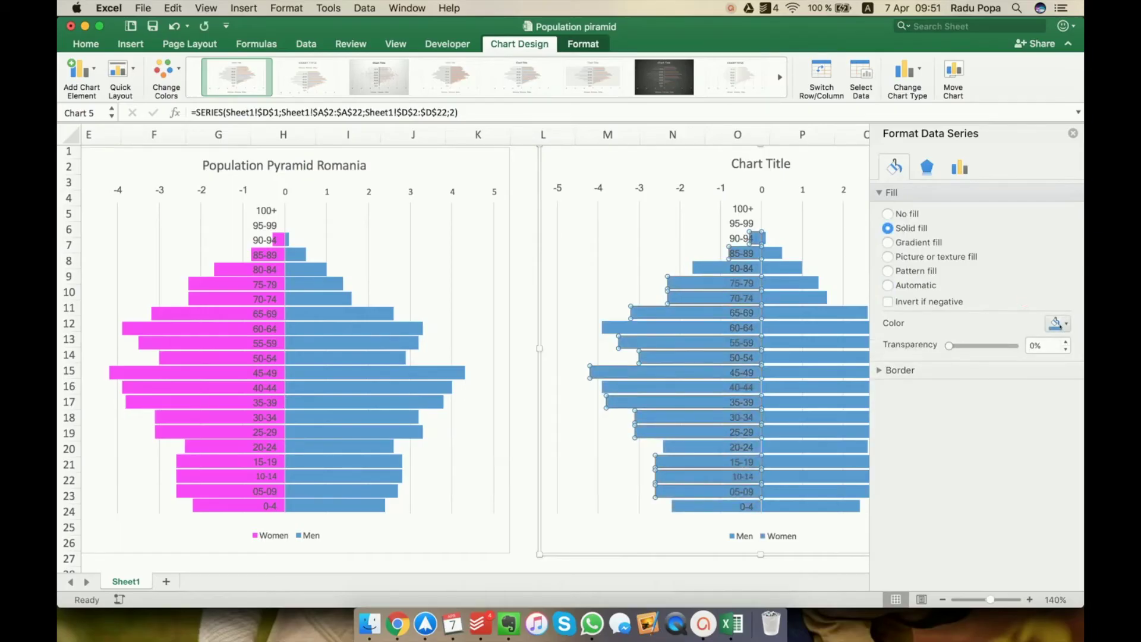
pyautogui.click(1063, 324)
pyautogui.click(955, 498)
pyautogui.click(1072, 133)
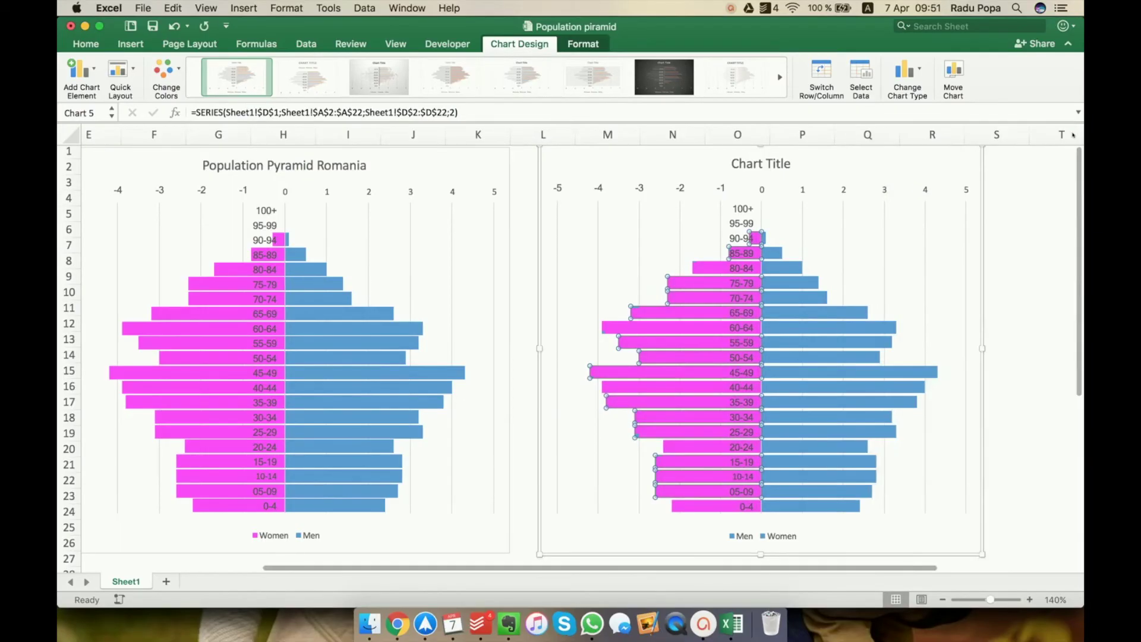
pyautogui.click(1016, 321)
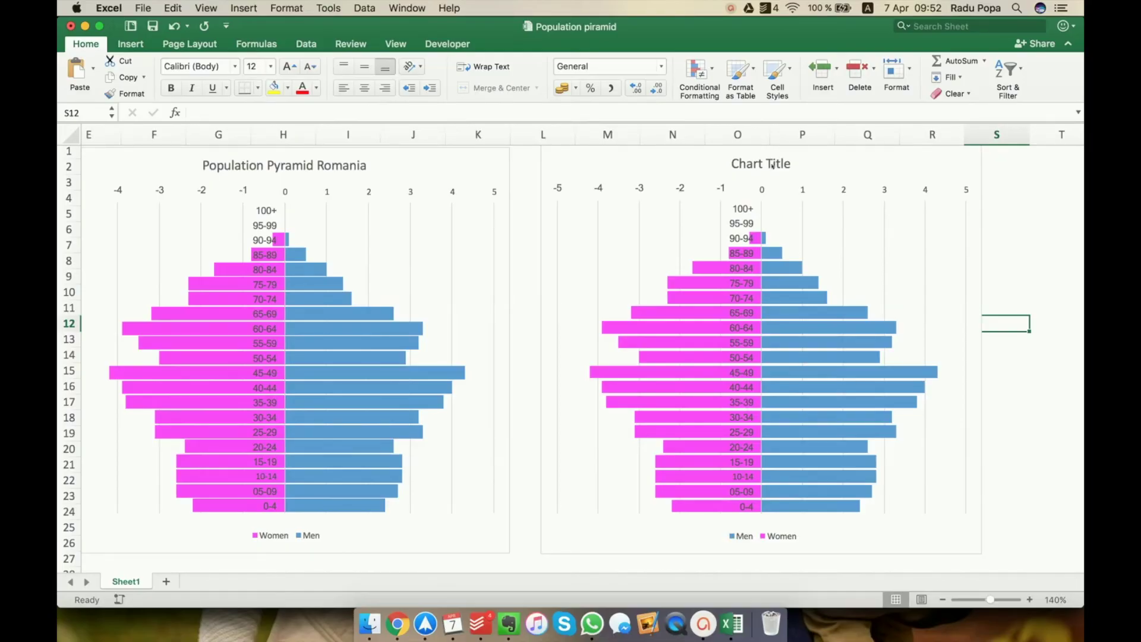
# - Move the Women series above Men in the second chart's series order
pyautogui.click(931, 165)
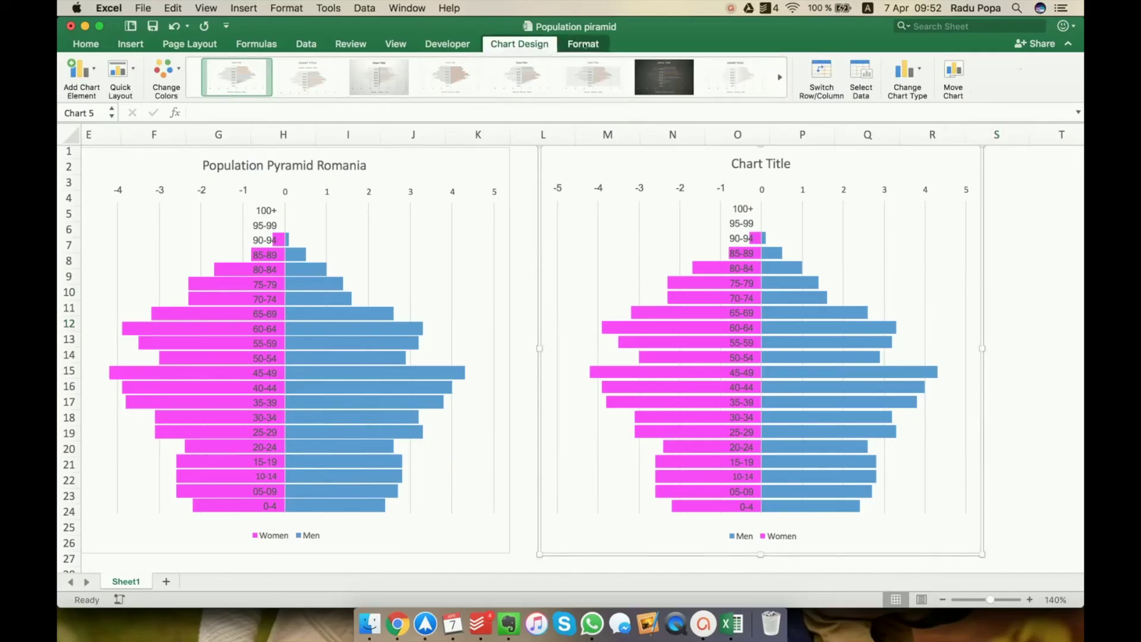
pyautogui.click(863, 83)
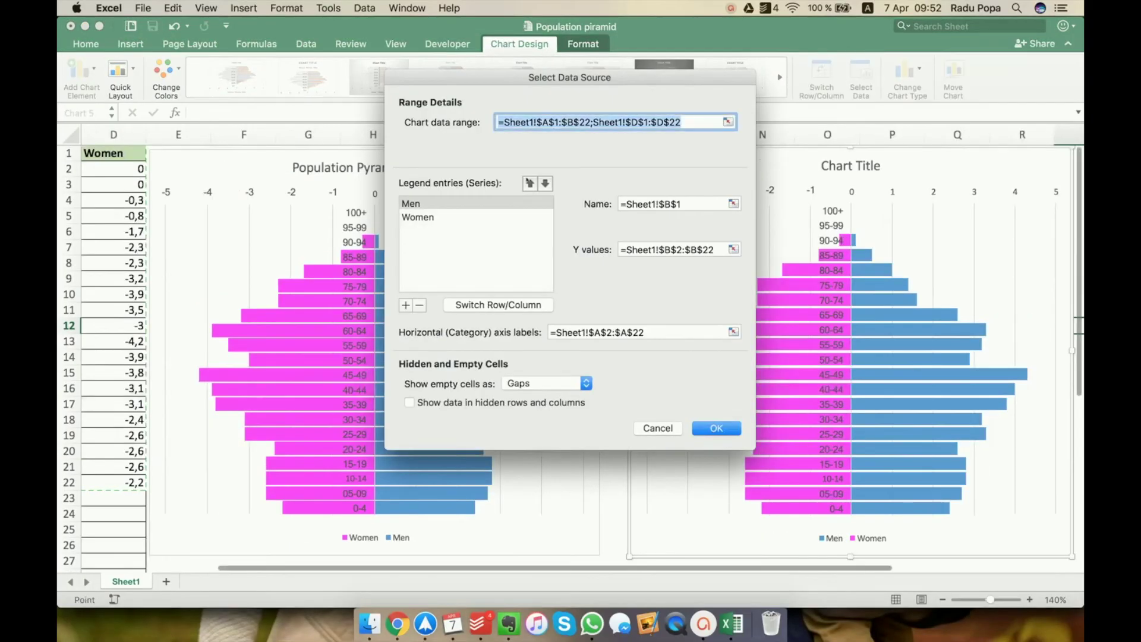
pyautogui.click(432, 217)
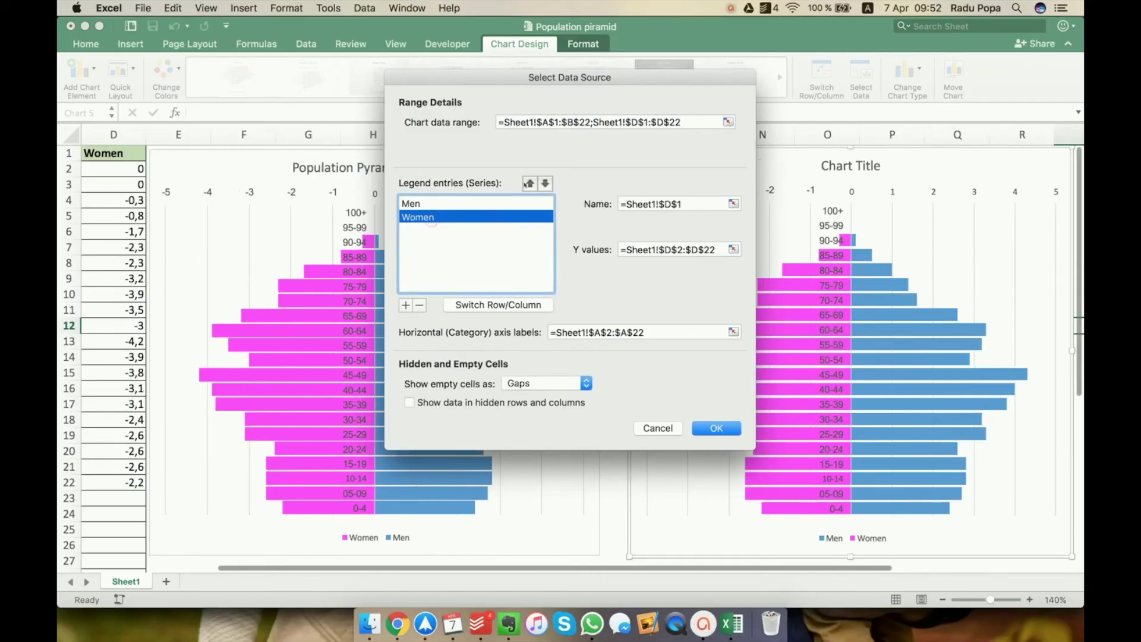
pyautogui.click(530, 183)
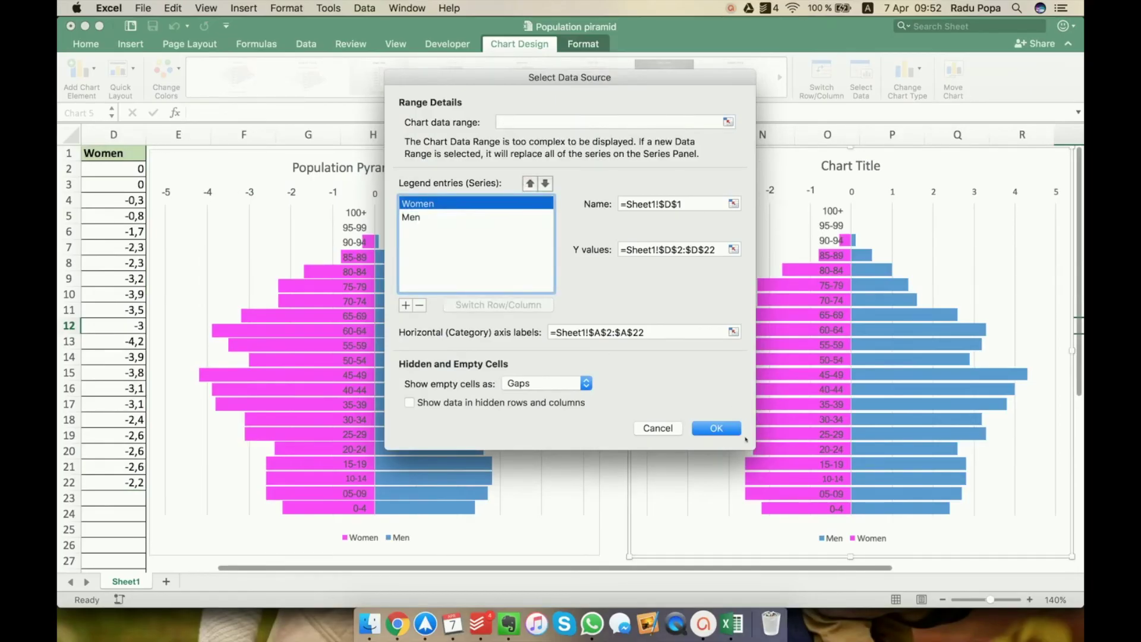
pyautogui.click(732, 430)
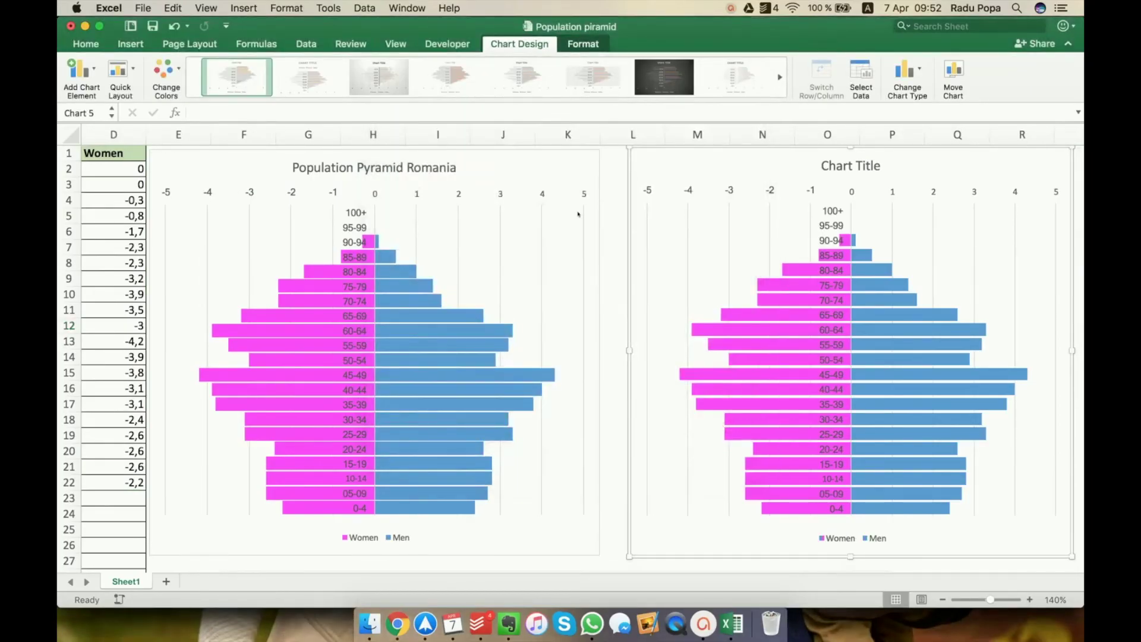
# - Copy the title 'Population Pyramid Romania' from the first chart into the second chart's title
pyautogui.click(835, 167)
pyautogui.click(397, 167)
pyautogui.press('super+a')
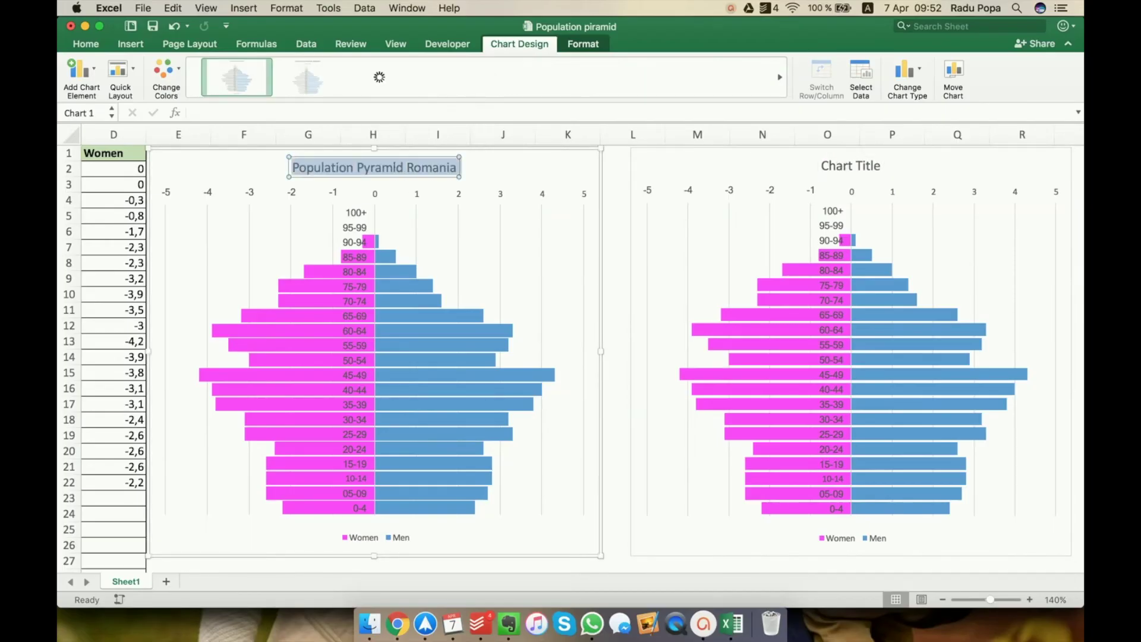
pyautogui.press('super+c')
pyautogui.doubleClick(861, 169)
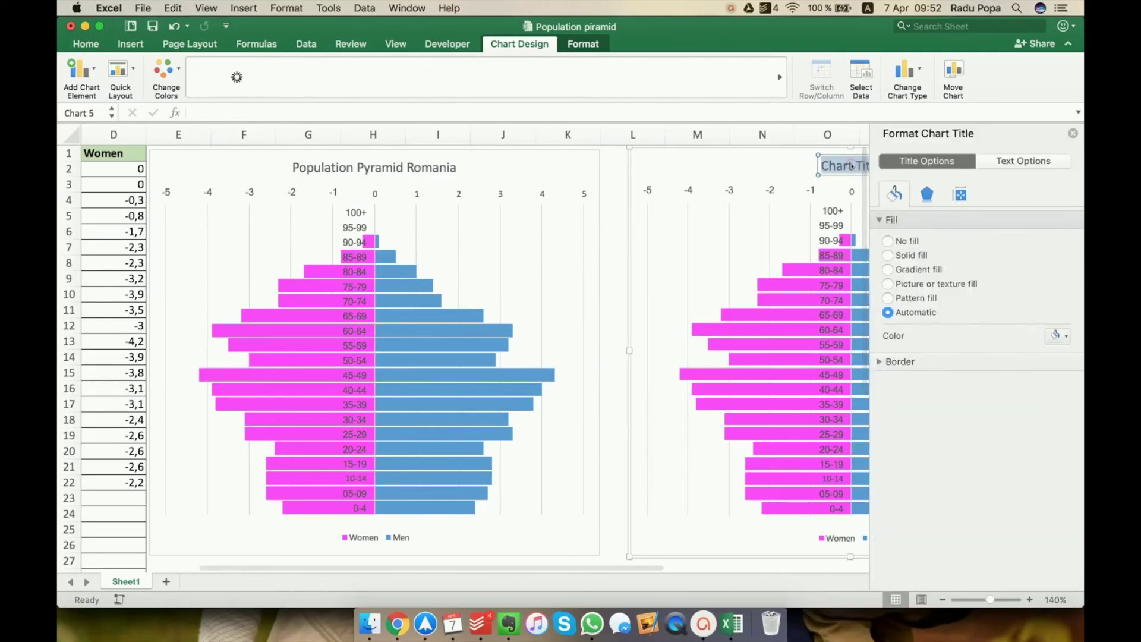
pyautogui.press('super+v')
pyautogui.click(1072, 133)
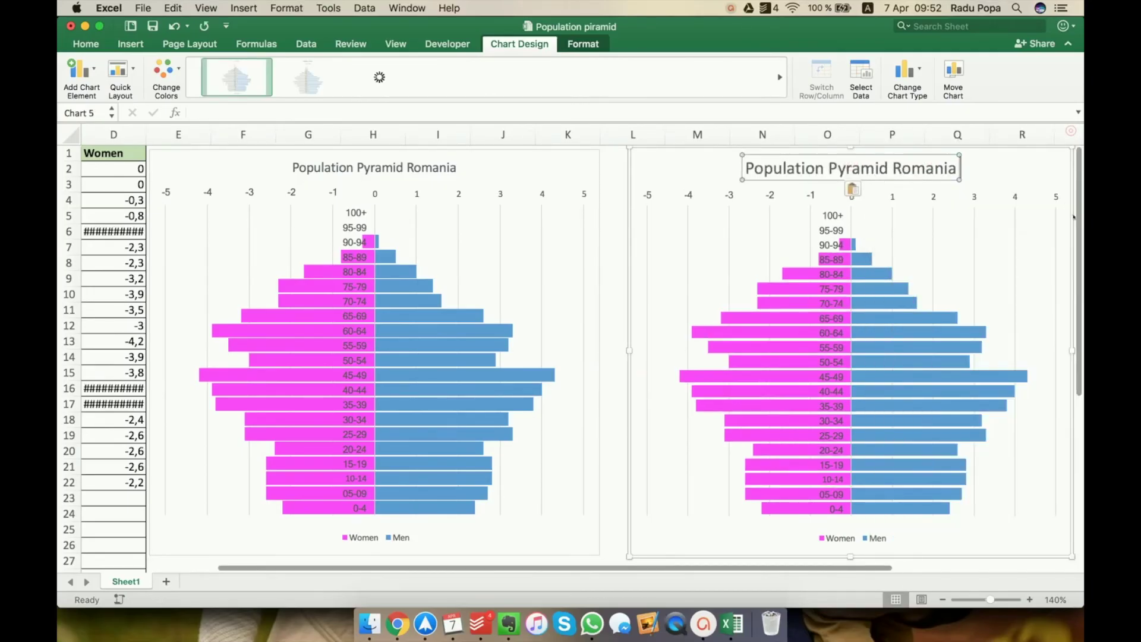
pyautogui.hscroll(4, 906, 258)
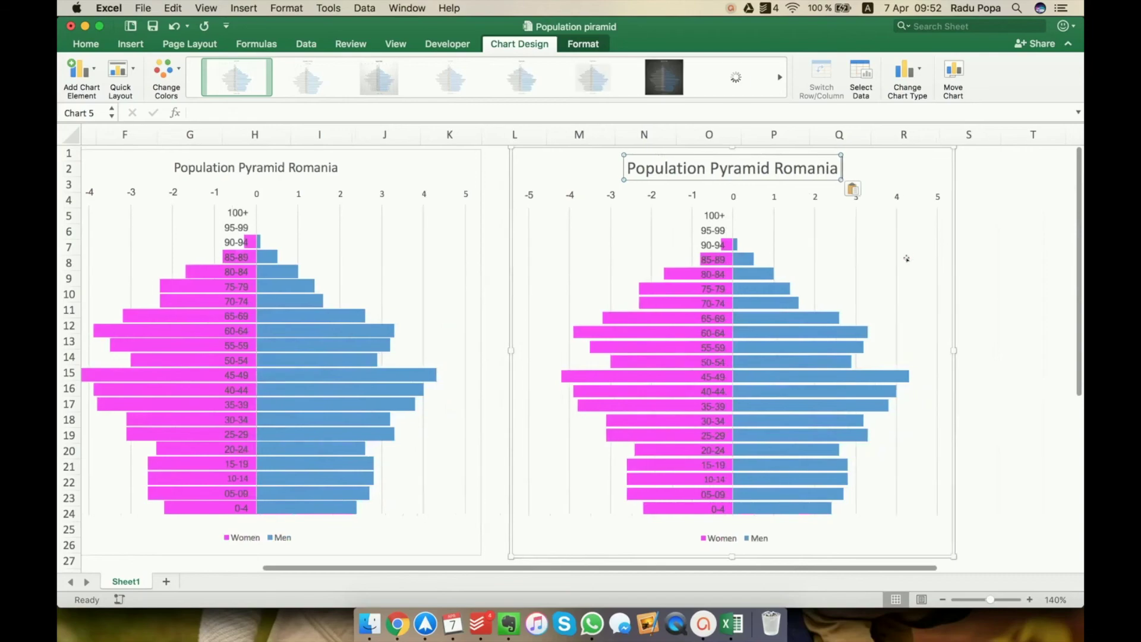
pyautogui.click(980, 272)
pyautogui.hscroll(-5, 979, 272)
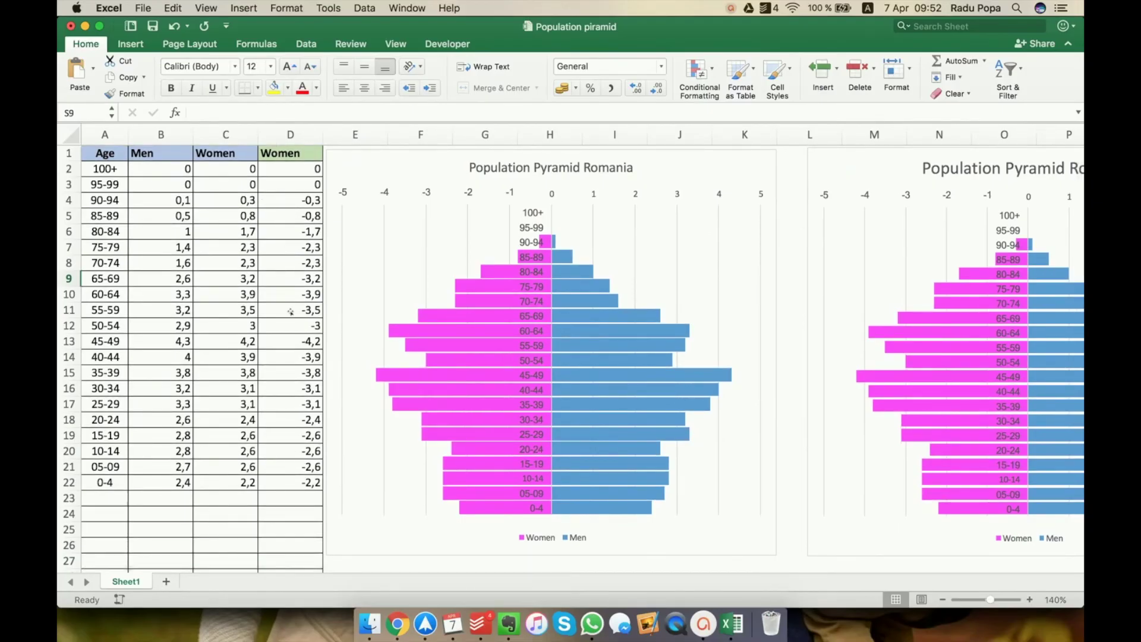
pyautogui.hscroll(5, 290, 309)
pyautogui.hscroll(3, 290, 310)
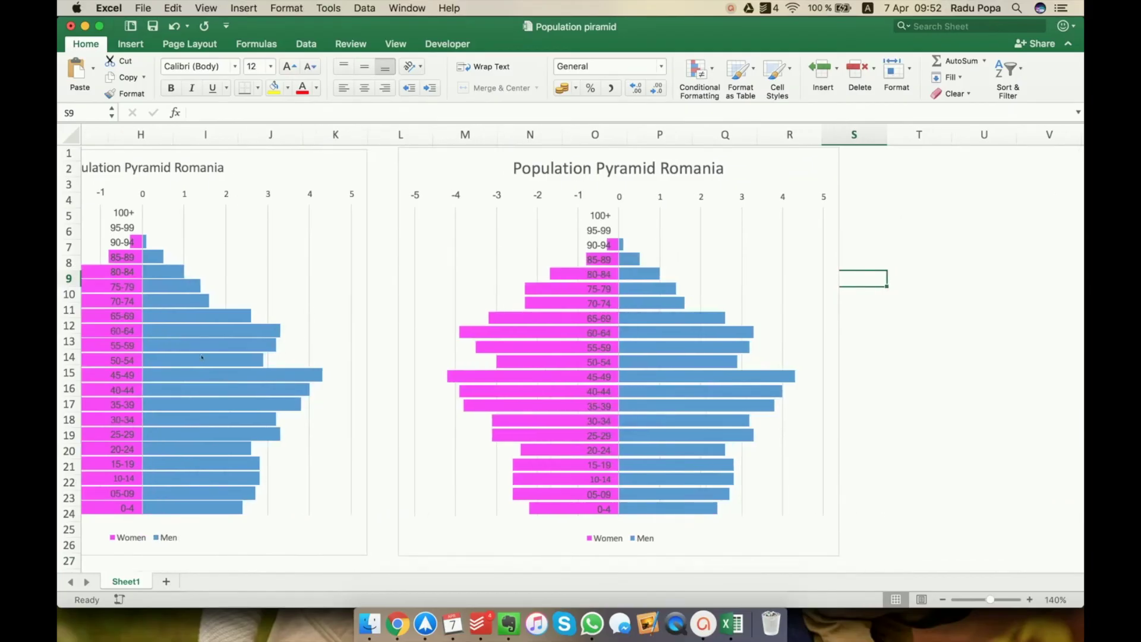
pyautogui.click(648, 305)
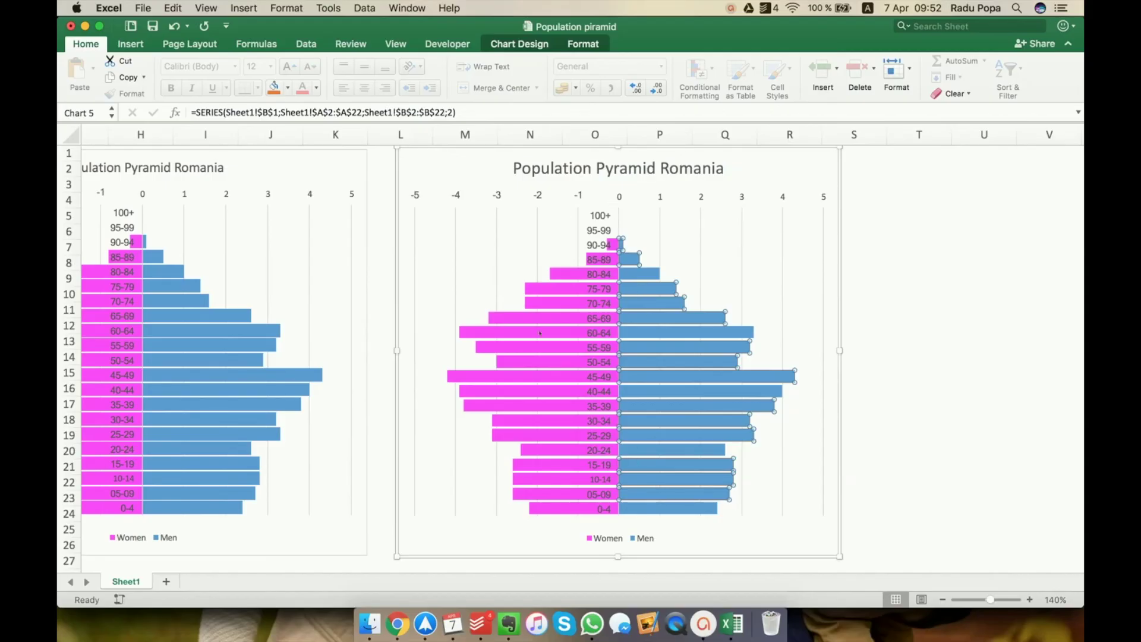
pyautogui.click(601, 300)
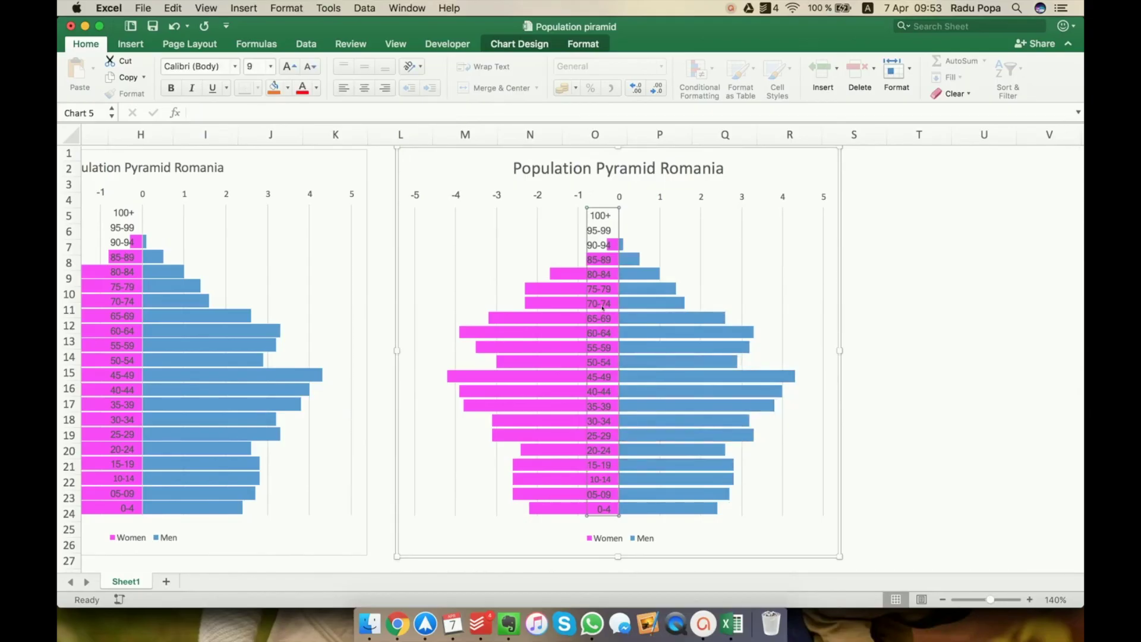
pyautogui.click(907, 296)
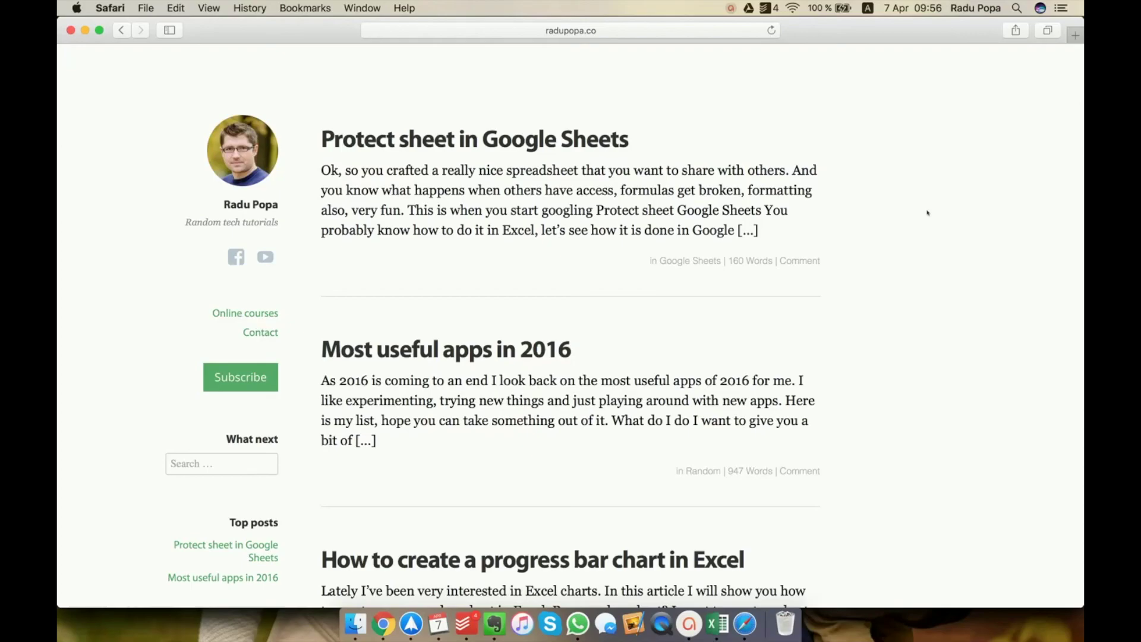
# - Scroll down the blog homepage to the 'How I organize my consulting projects with Trello' post
pyautogui.scroll(-2, 927, 213)
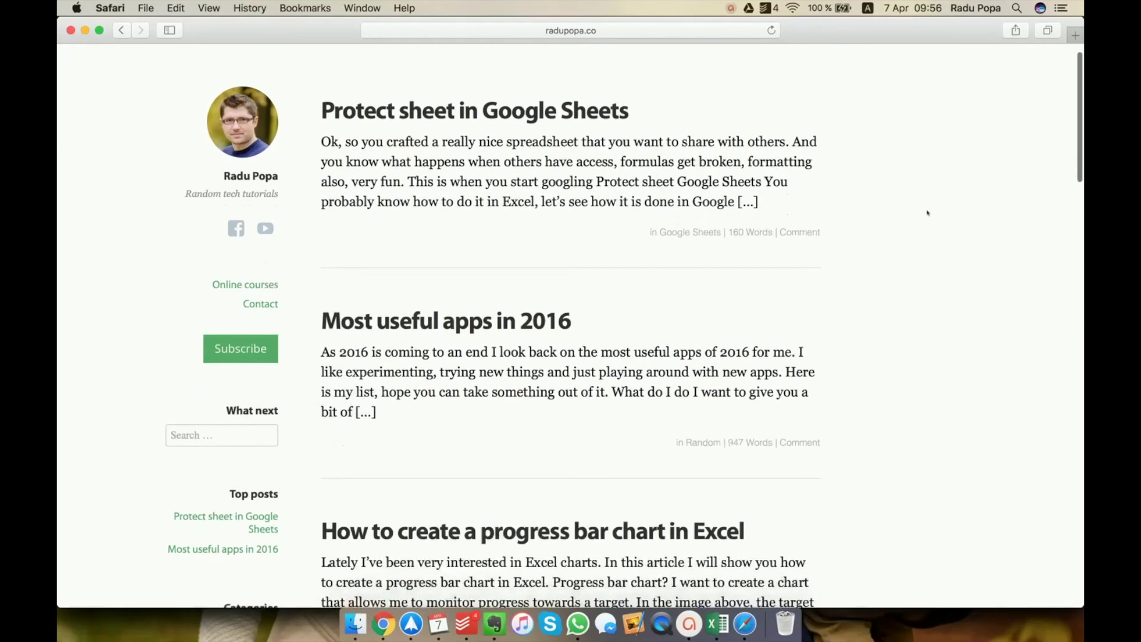
pyautogui.scroll(2, 927, 213)
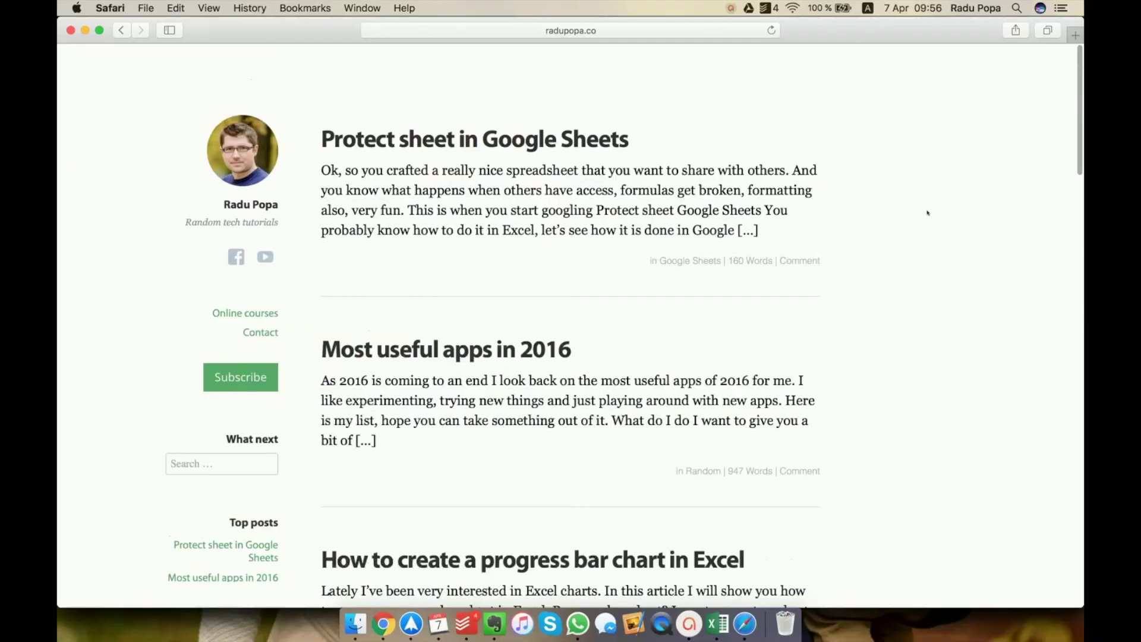
pyautogui.scroll(-3, 927, 212)
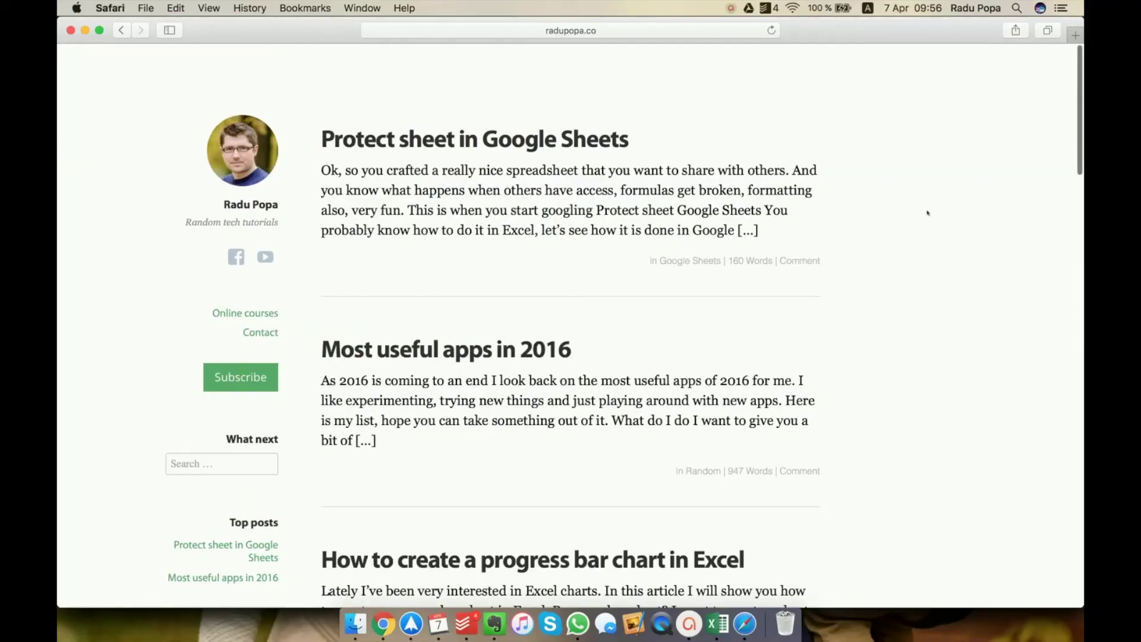
pyautogui.scroll(-12, 927, 212)
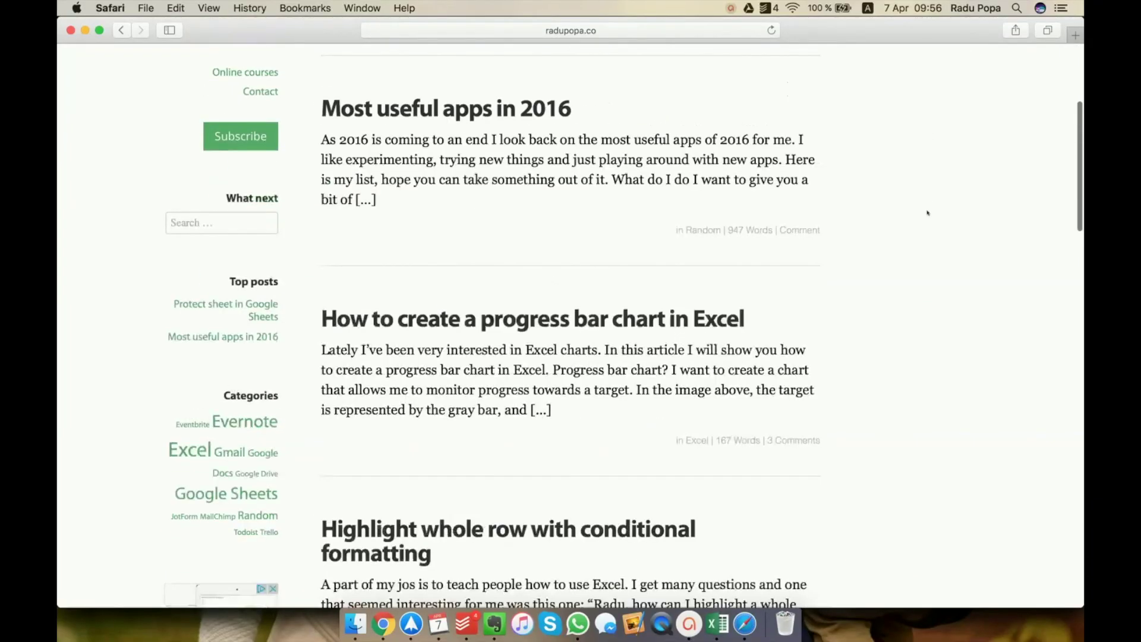
pyautogui.scroll(-10, 927, 212)
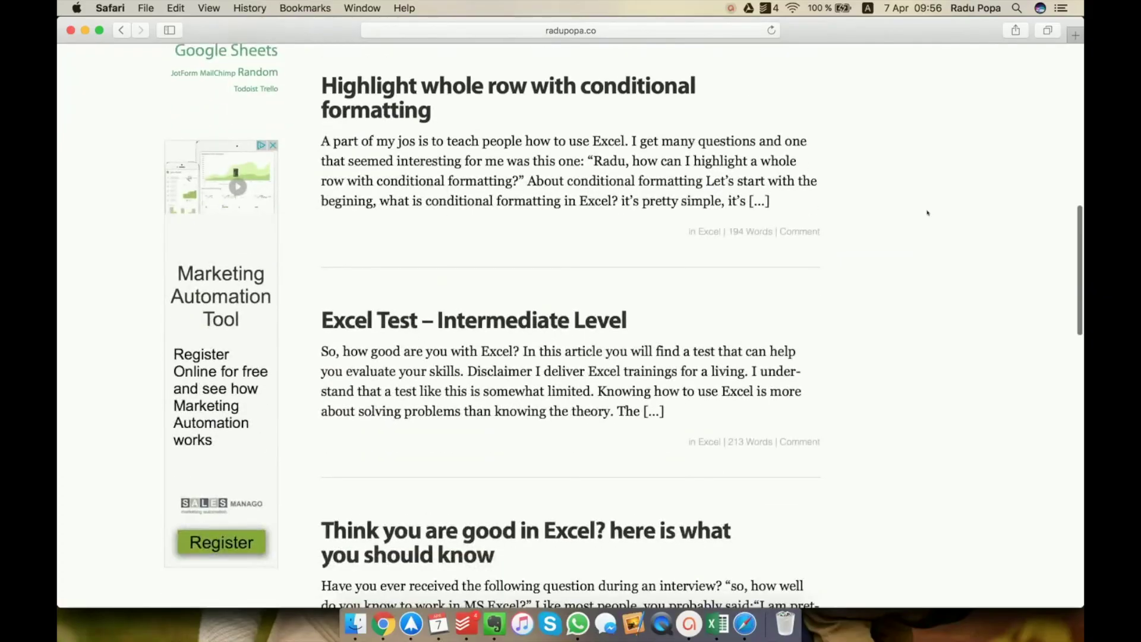
pyautogui.scroll(-11, 926, 213)
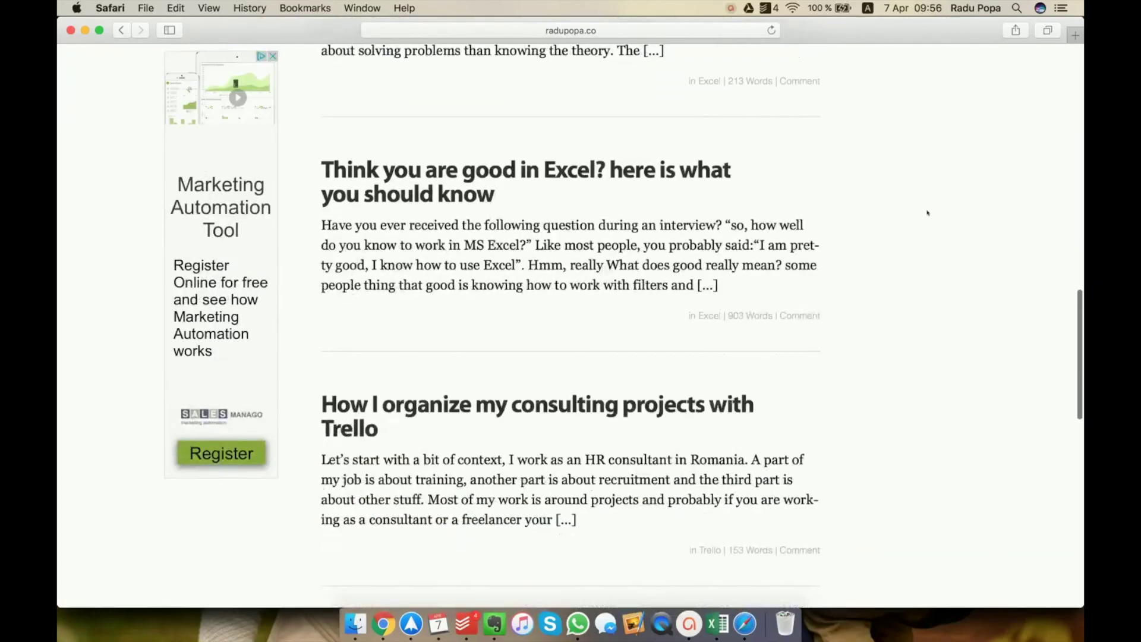